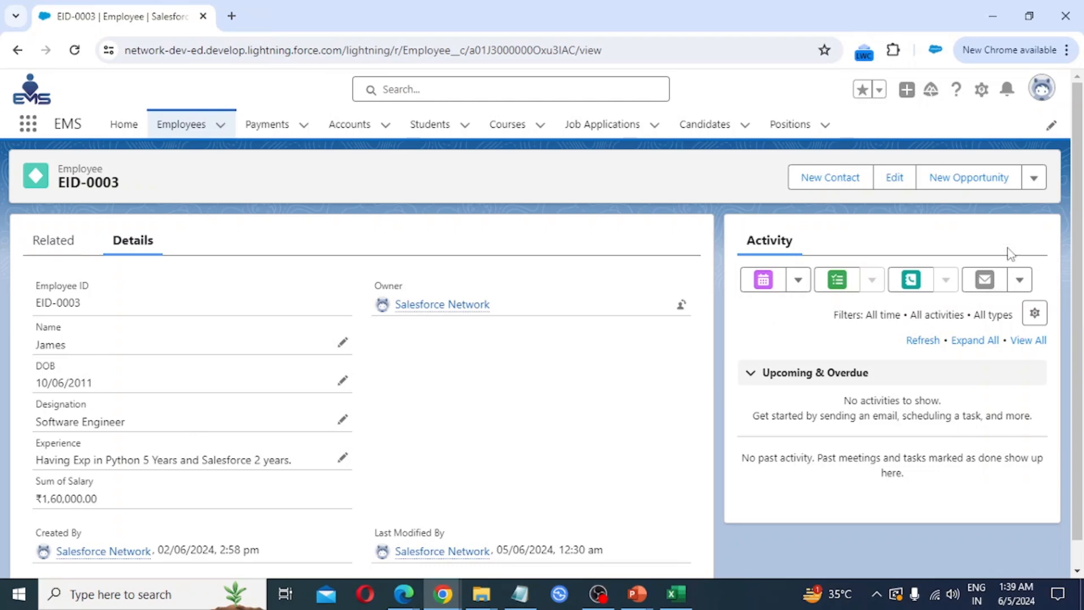
# - Open the Employee object's setup from this record and show its fields and relationships
pyautogui.click(983, 99)
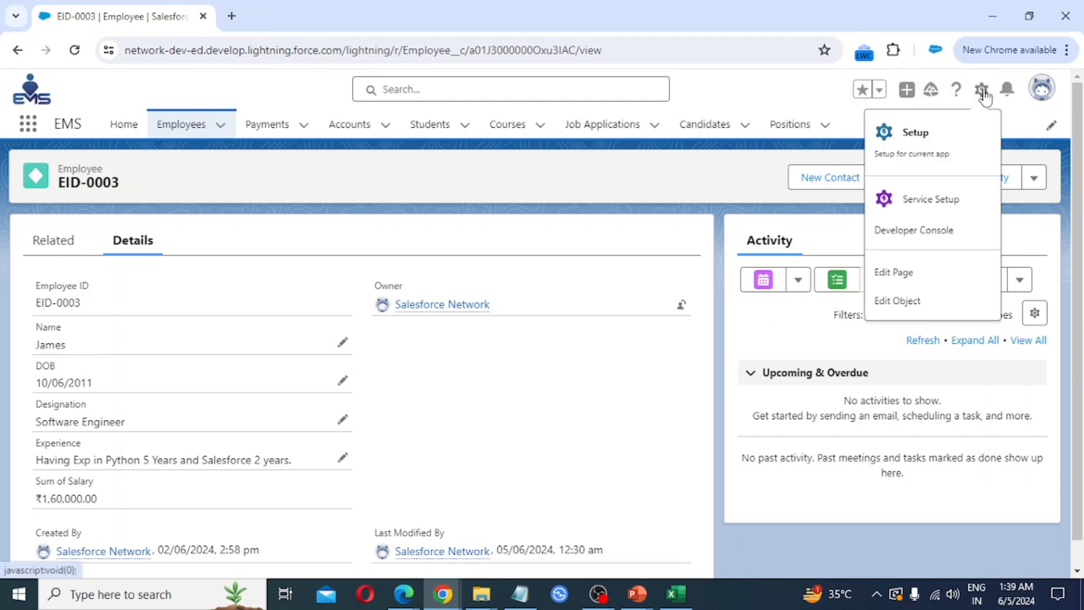
pyautogui.click(919, 300)
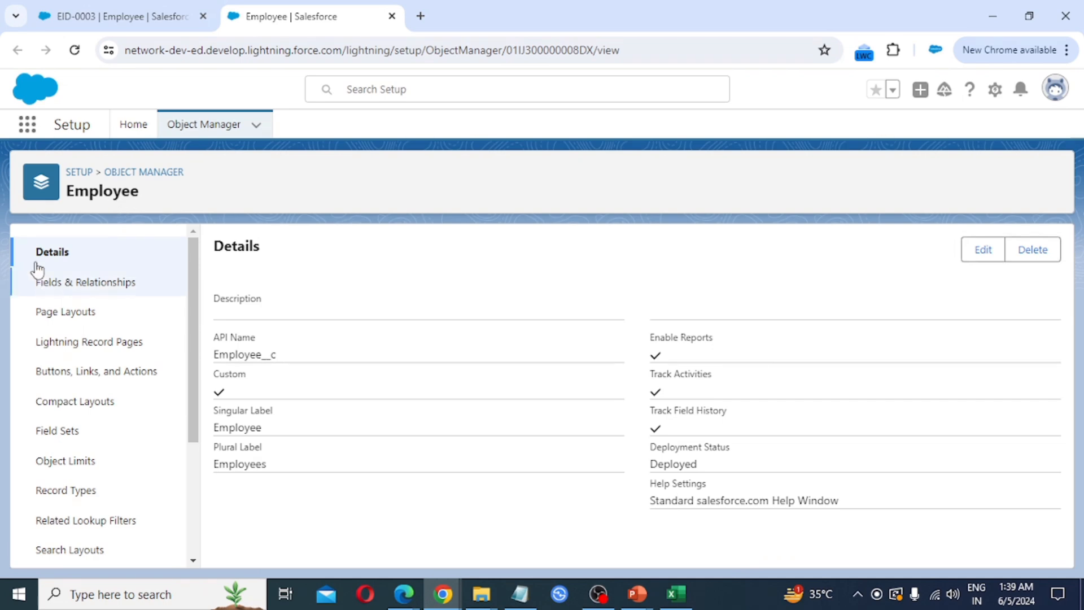
pyautogui.click(117, 287)
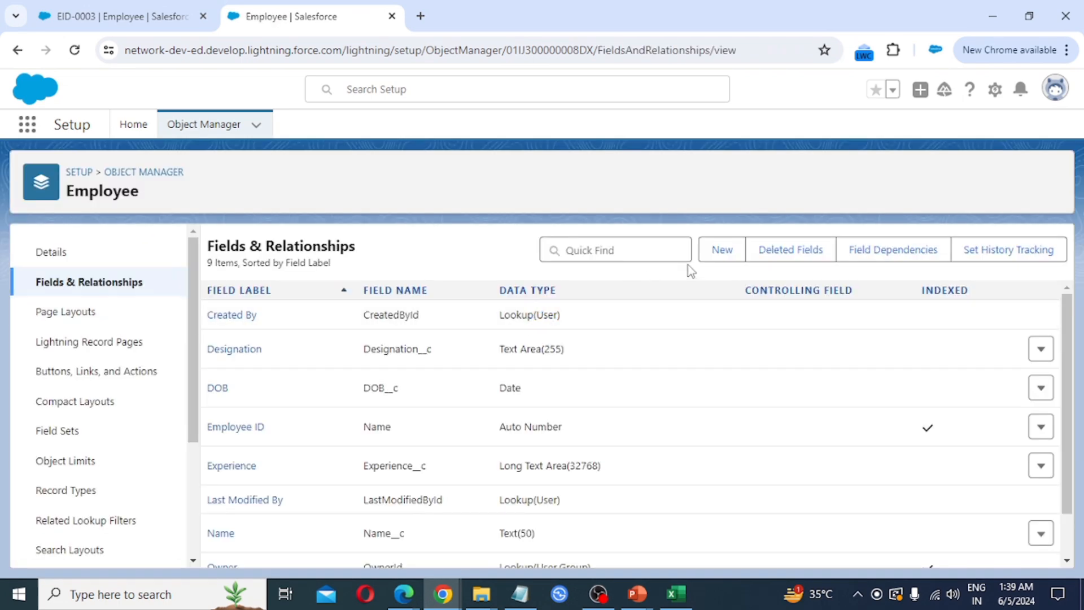
# - Start a new custom field on the Employee object with Formula as its data type
pyautogui.click(722, 250)
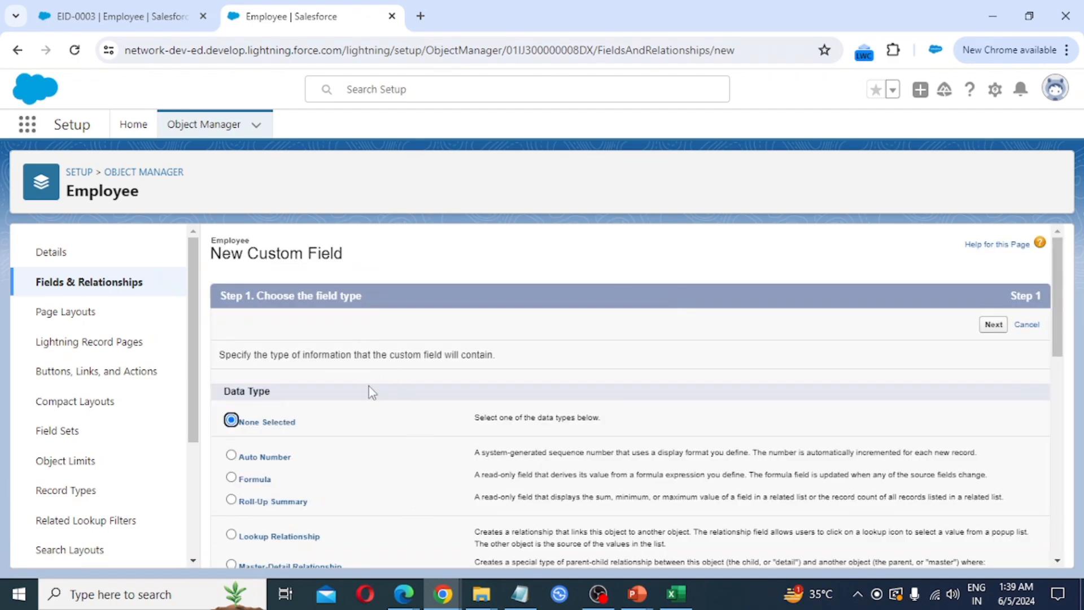
pyautogui.scroll(-1, 362, 390)
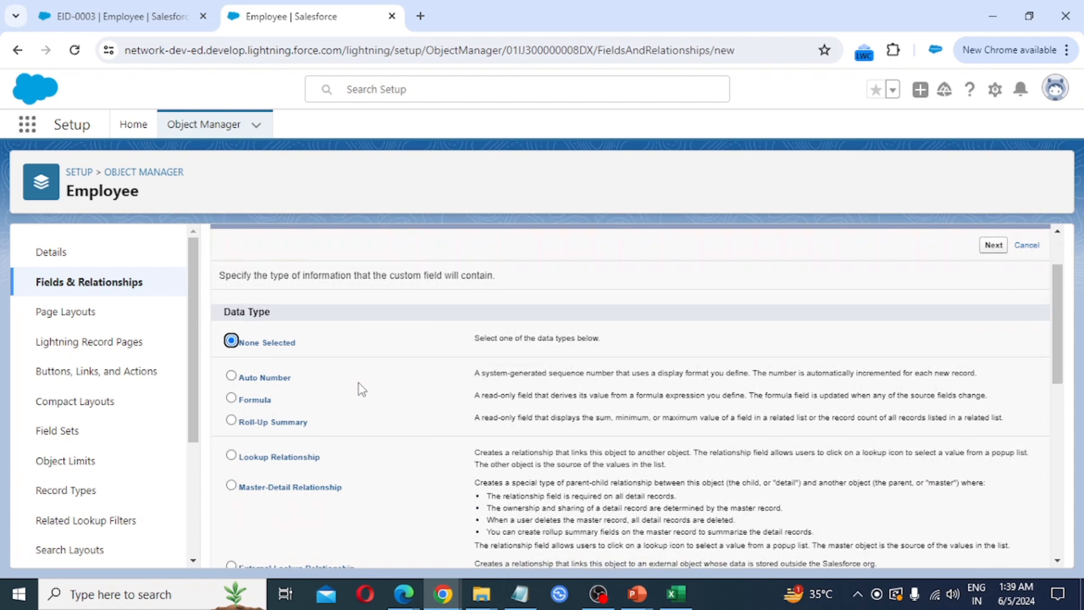
pyautogui.click(231, 398)
pyautogui.click(993, 245)
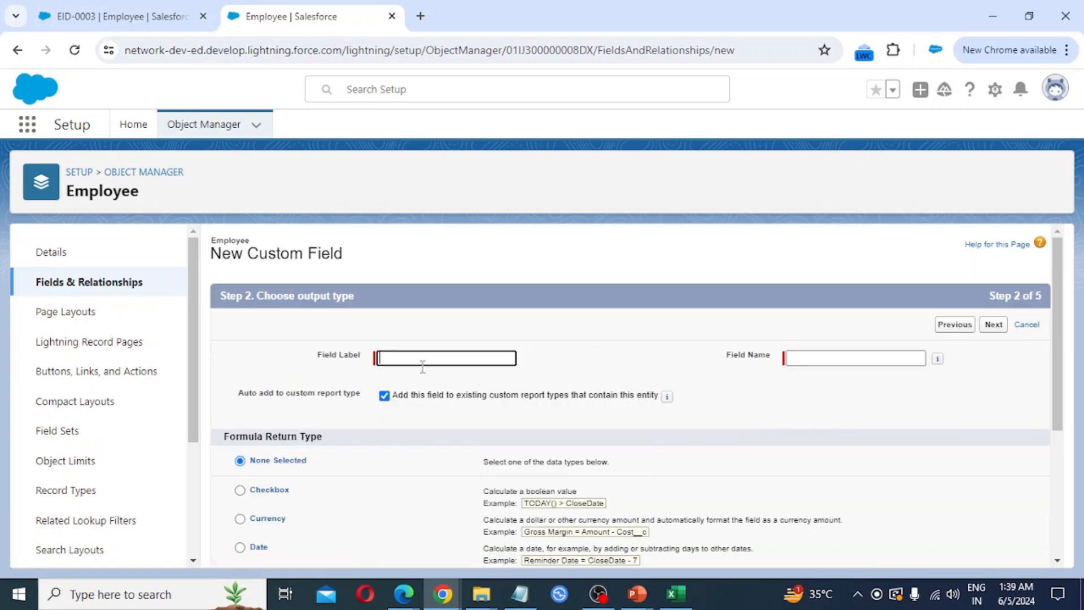
# - Label the new formula field Age and let the field name fill in to match
pyautogui.click(407, 357)
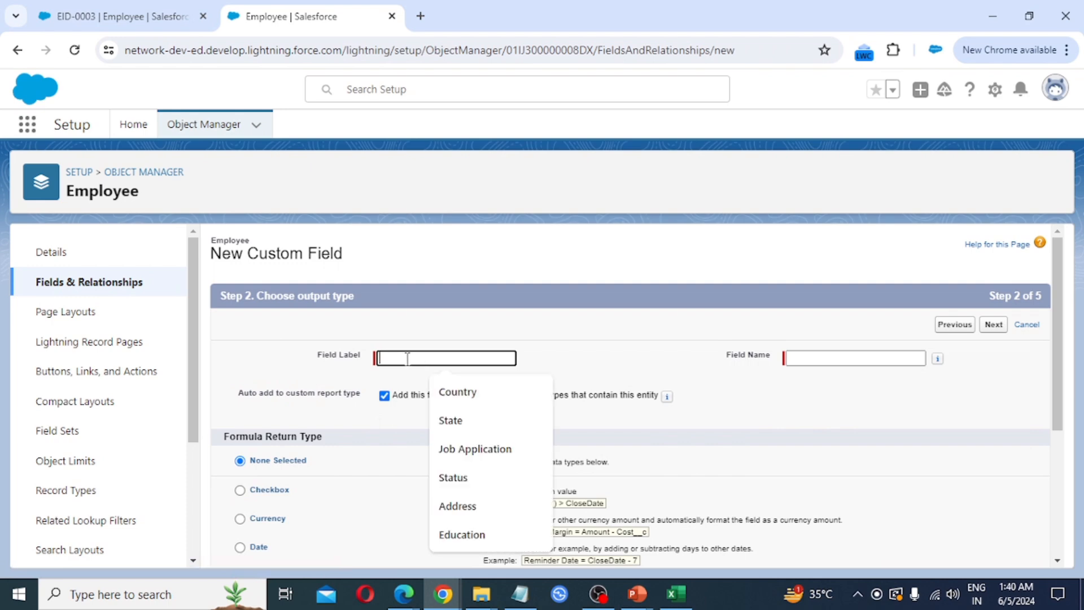
pyautogui.write('A')
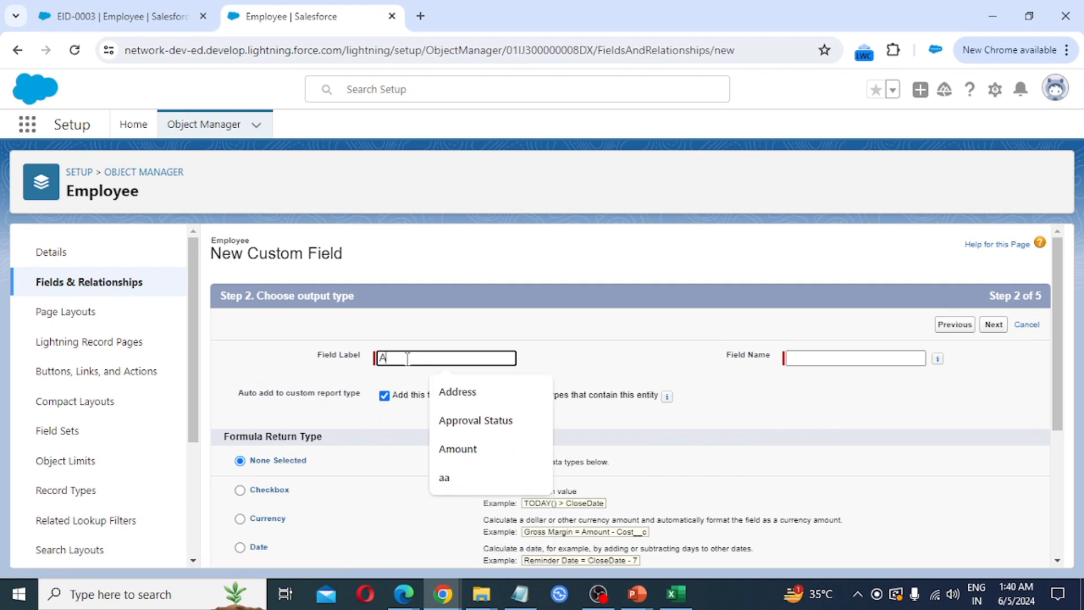
pyautogui.write('ge')
pyautogui.press('Tab')
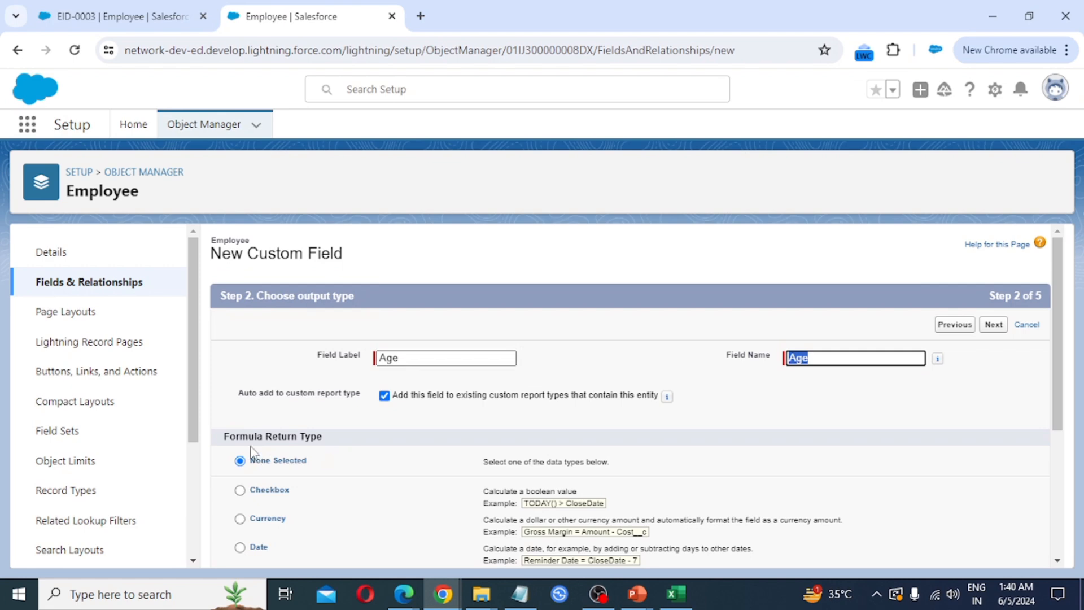
# - Set the formula return type to Number with 0 decimal places and continue to the formula entry
pyautogui.scroll(-1, 310, 467)
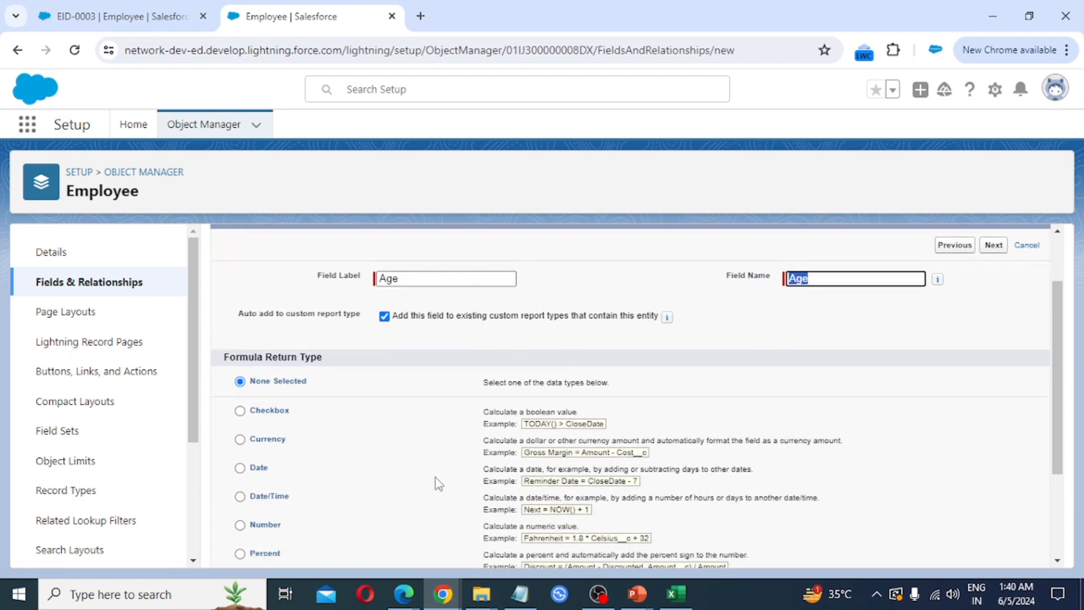
pyautogui.scroll(-1, 395, 480)
pyautogui.click(265, 447)
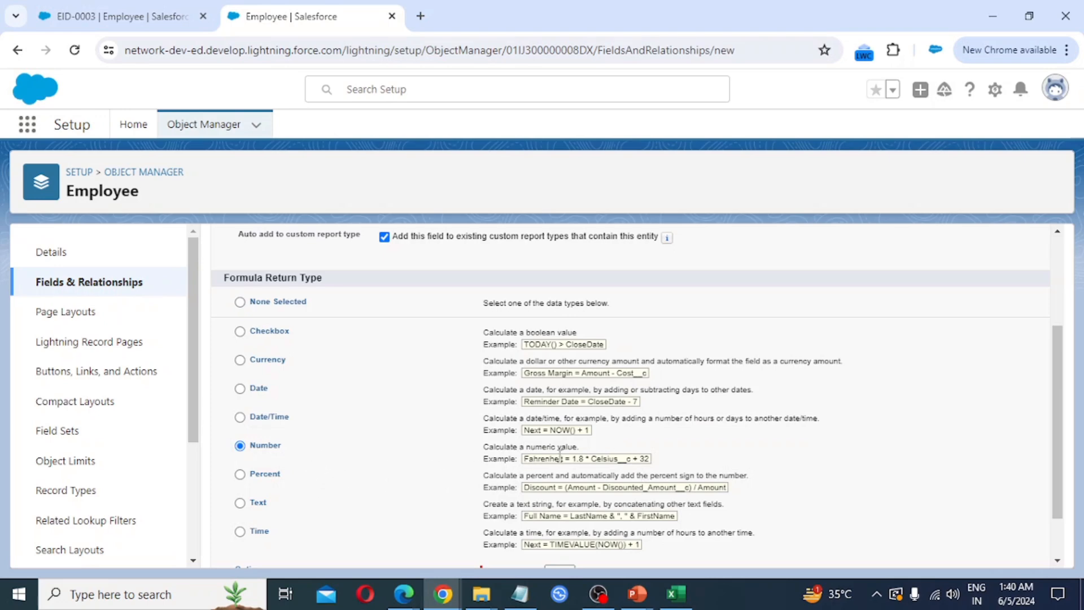
pyautogui.scroll(-2, 927, 527)
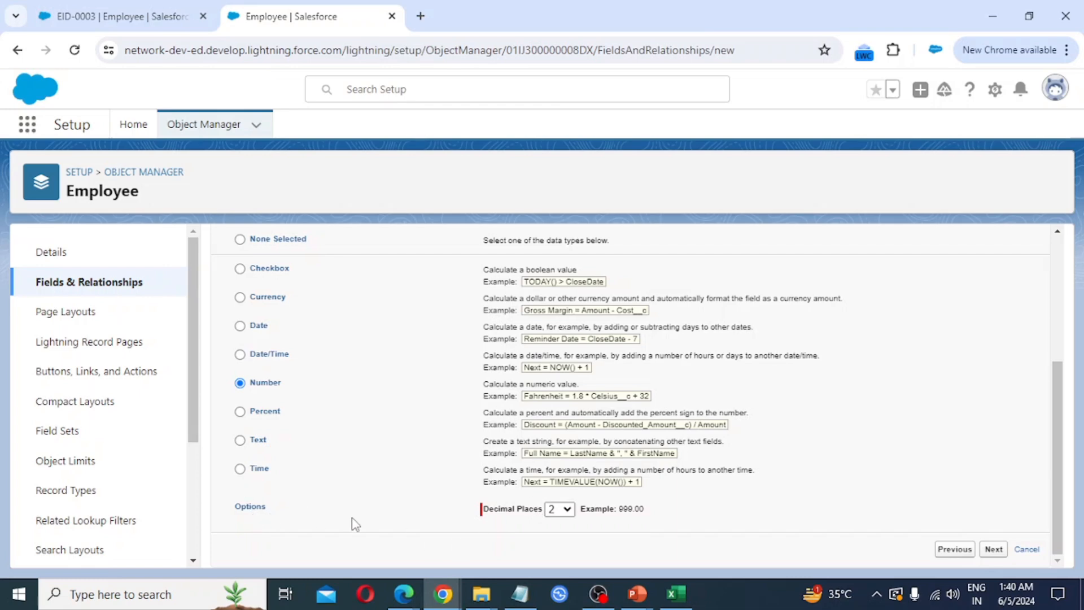
pyautogui.click(570, 510)
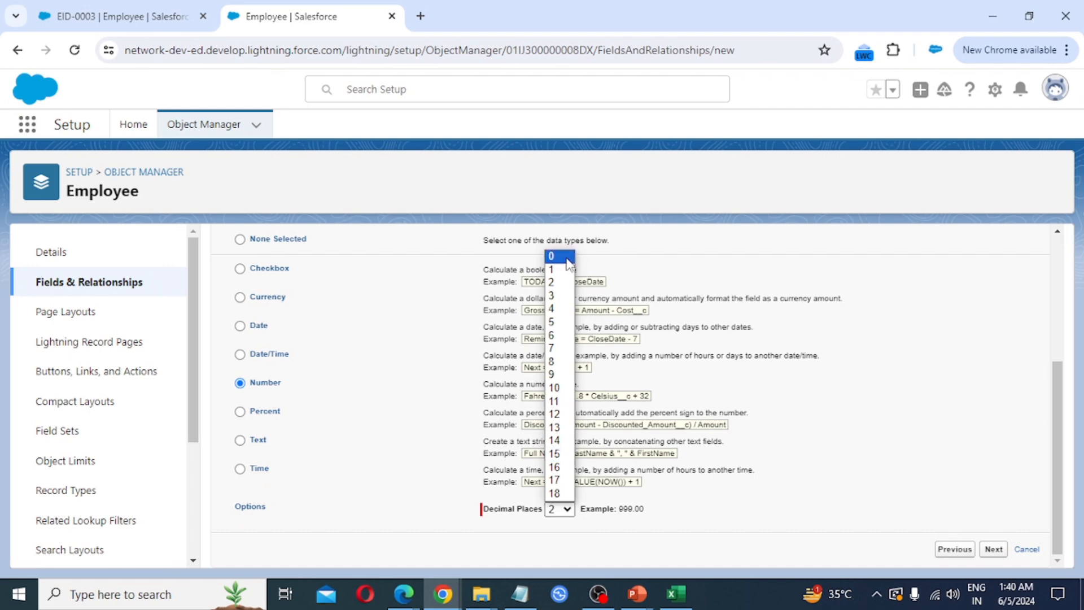
pyautogui.click(563, 257)
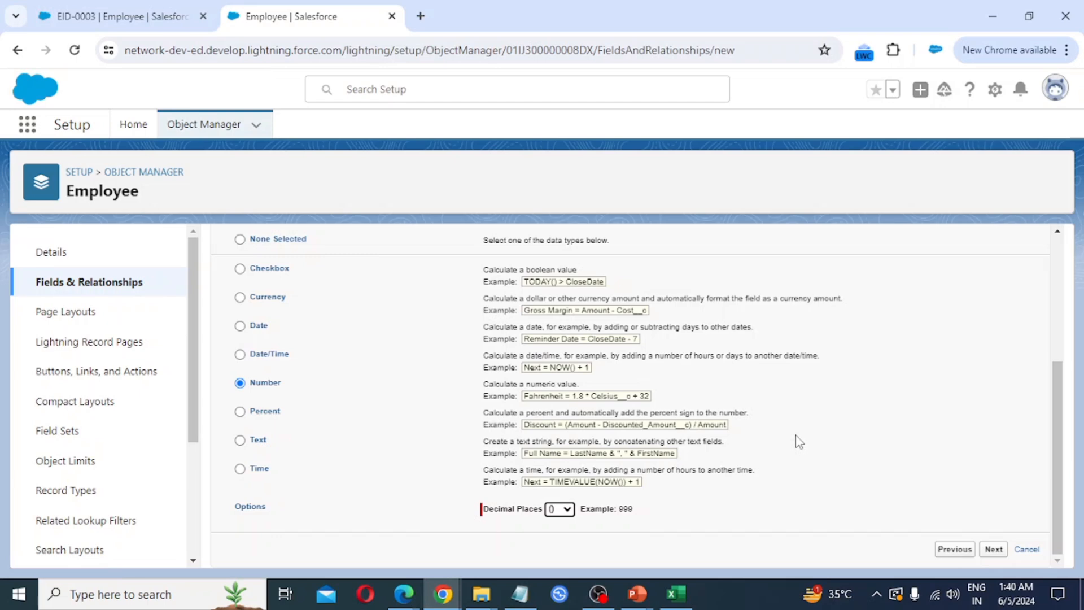
pyautogui.click(995, 550)
# - Insert the TODAY function into the Age field's advanced formula
pyautogui.click(255, 480)
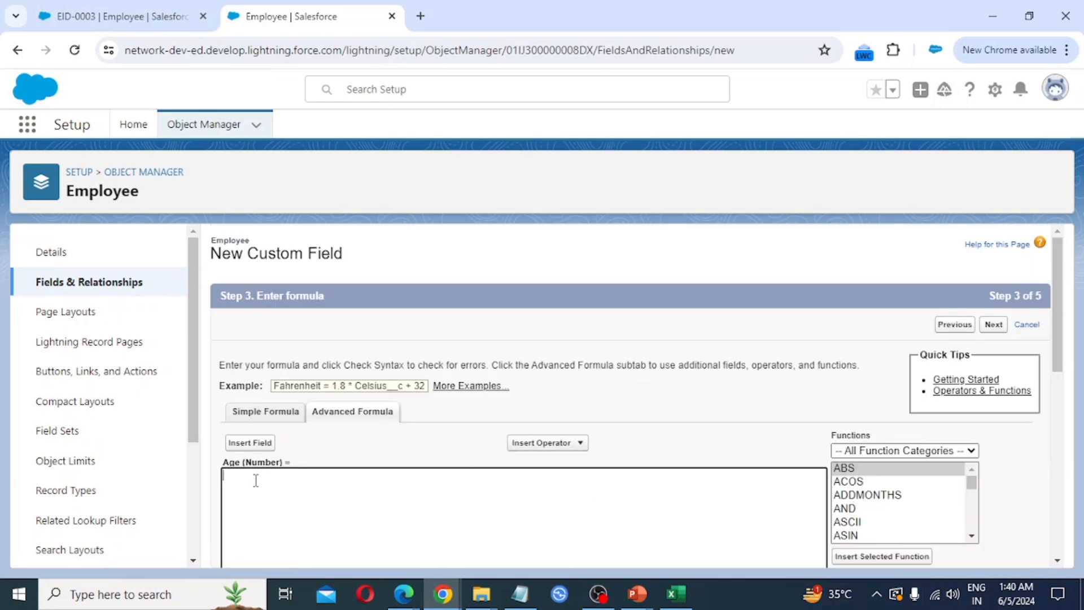
pyautogui.click(361, 420)
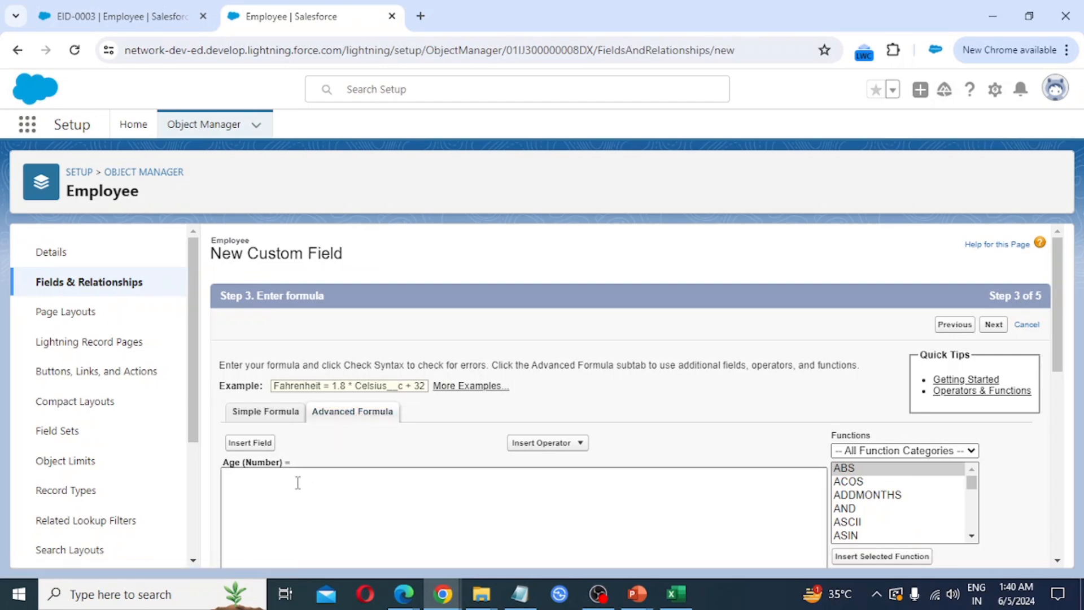
pyautogui.click(258, 479)
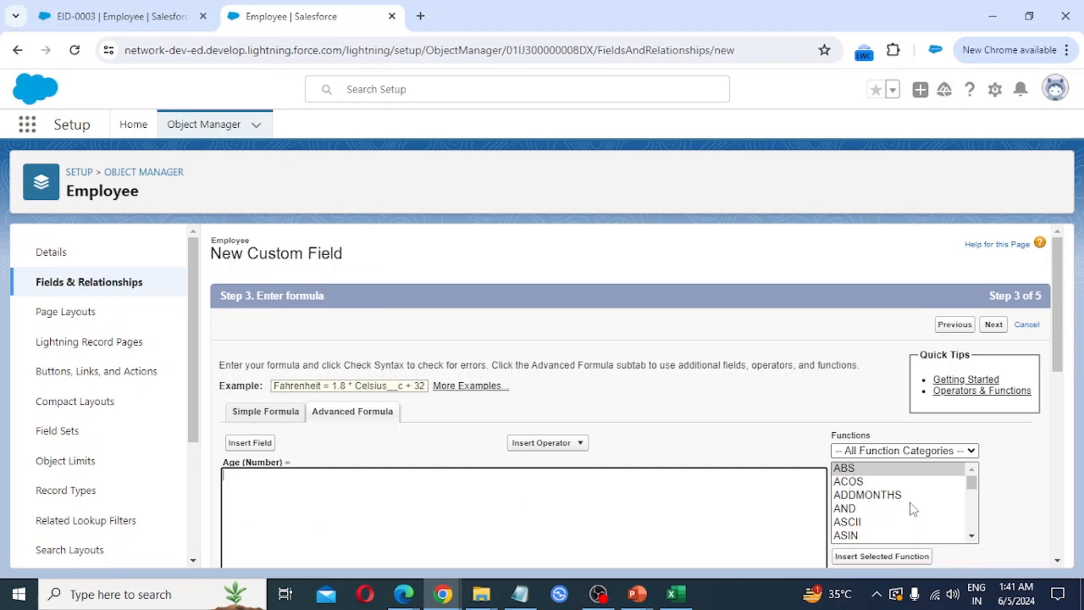
pyautogui.click(865, 452)
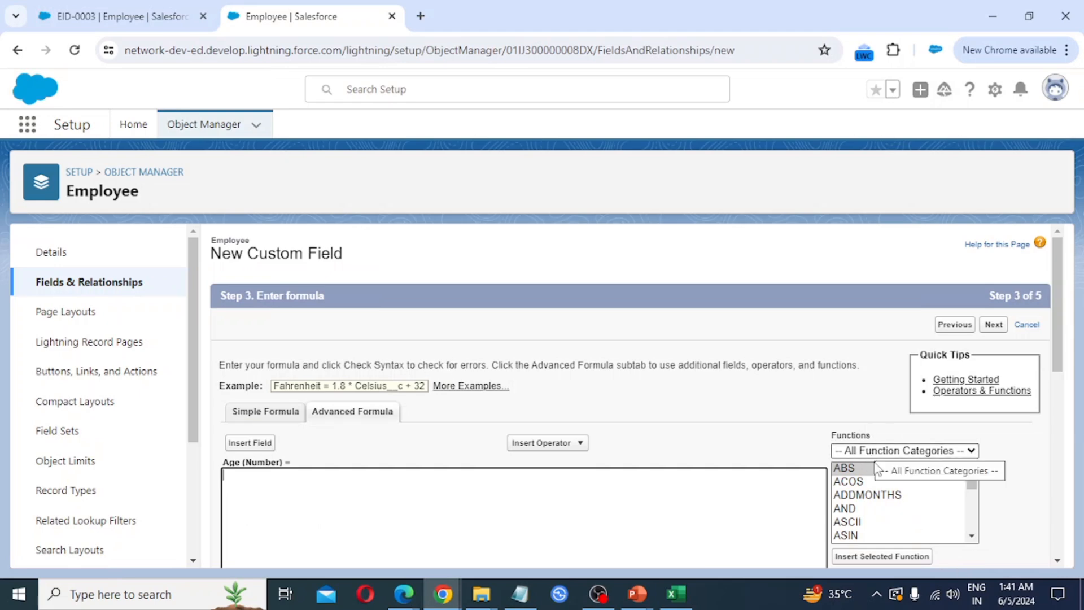
pyautogui.scroll(-3, 882, 481)
pyautogui.scroll(-8, 892, 503)
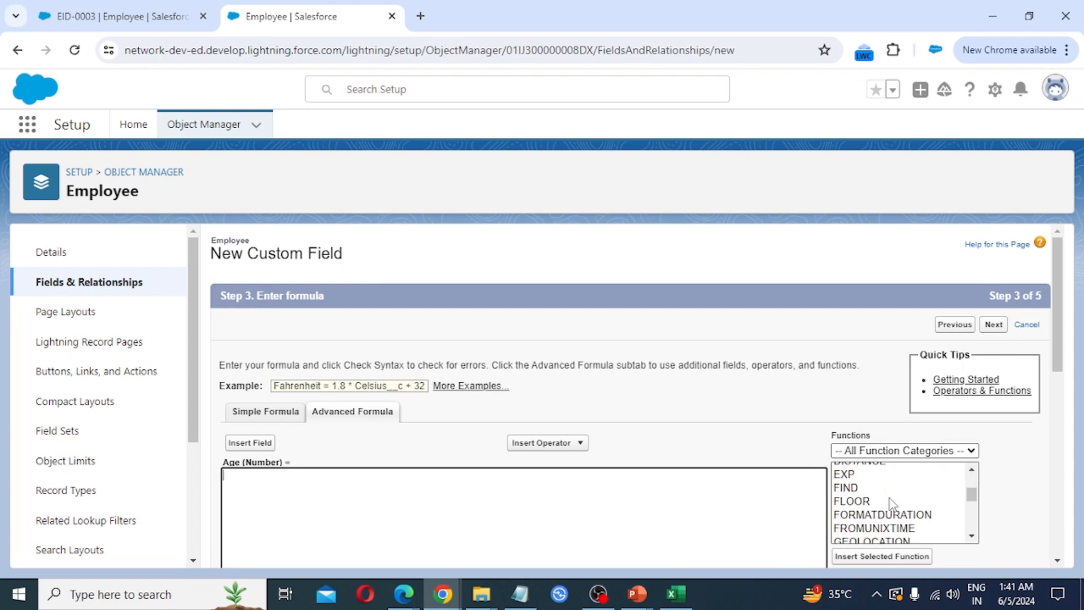
pyautogui.scroll(-4, 889, 505)
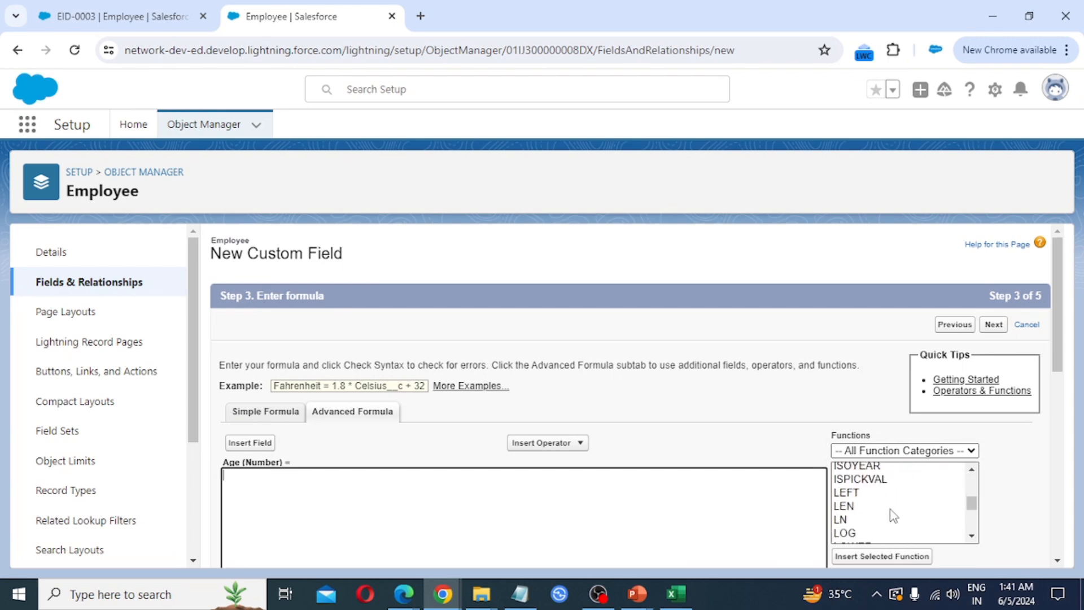
pyautogui.scroll(-4, 893, 517)
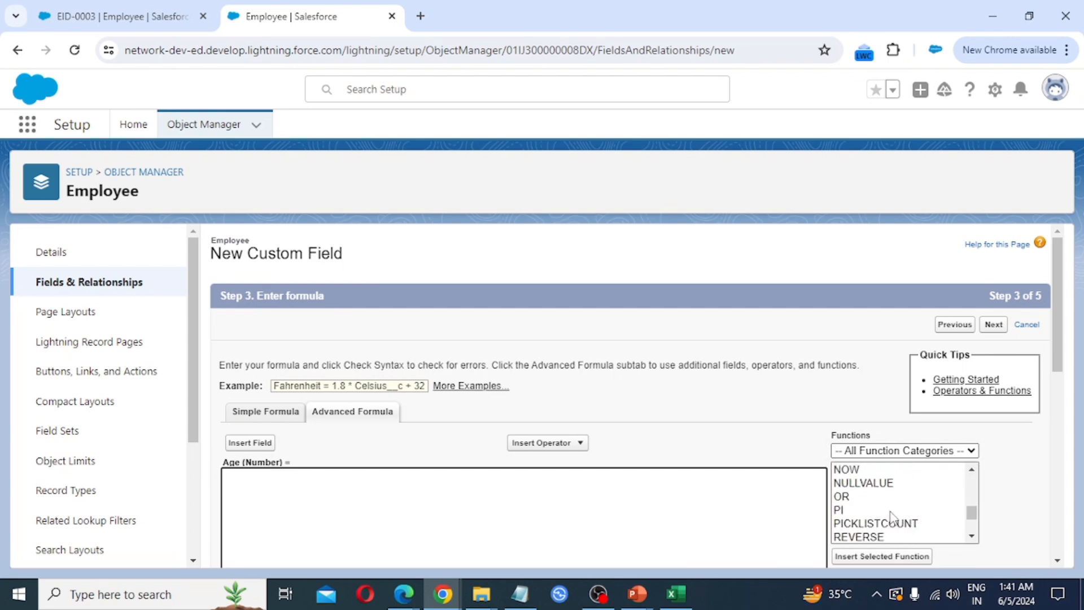
pyautogui.scroll(-6, 891, 516)
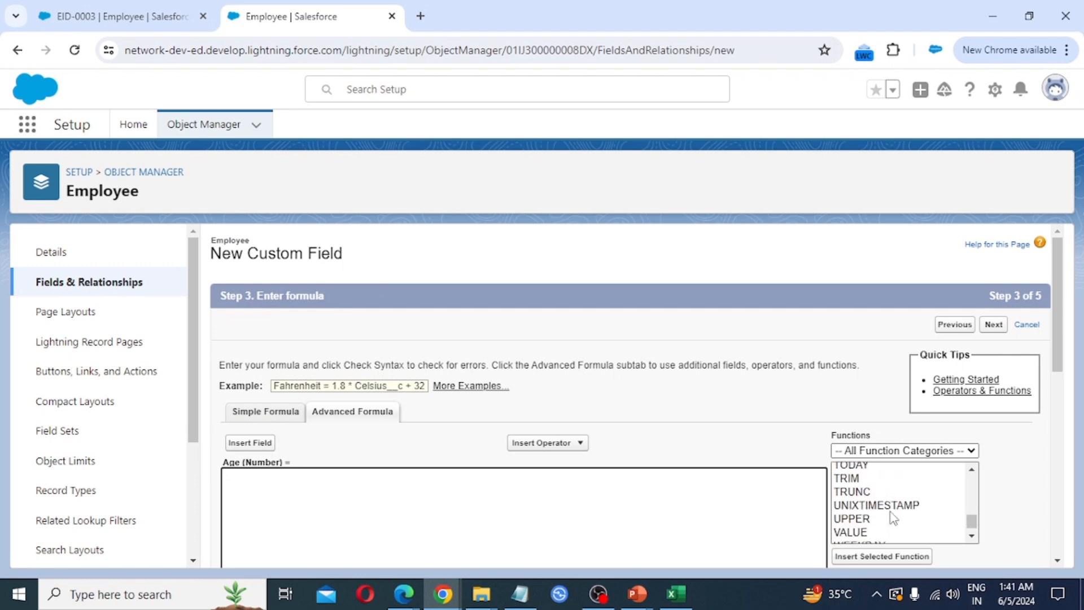
pyautogui.scroll(3, 874, 506)
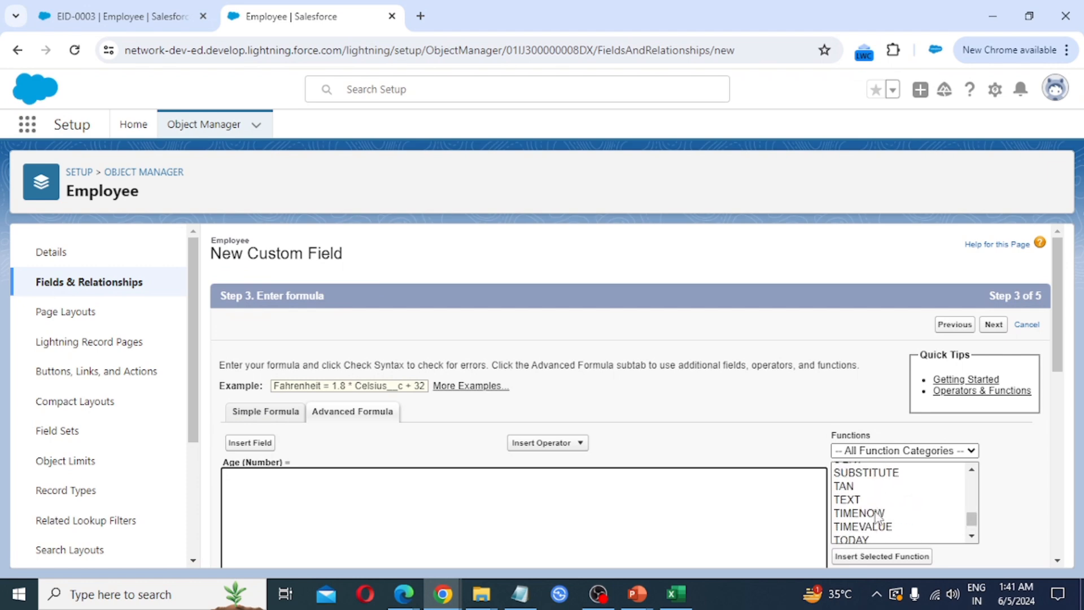
pyautogui.click(869, 538)
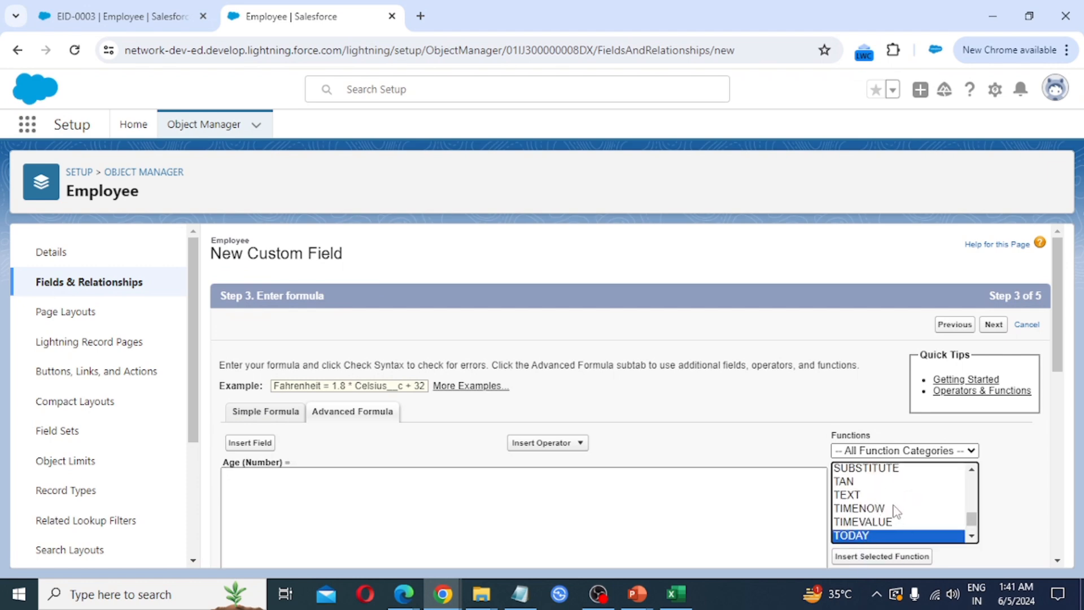
pyautogui.click(899, 559)
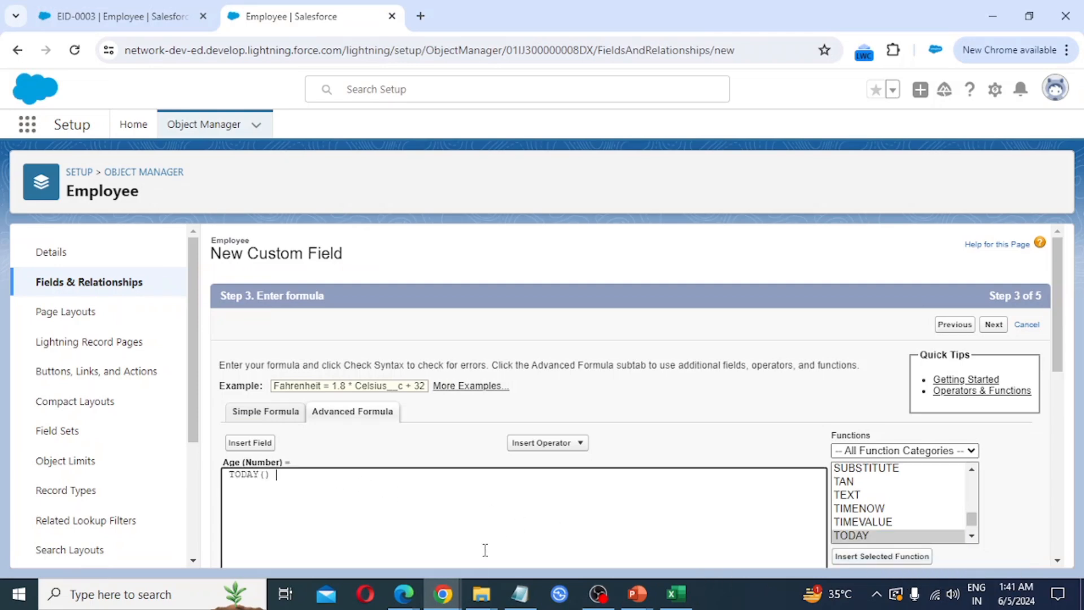
# - Subtract the Employee DOB field from TODAY() in the Age formula
pyautogui.click(578, 443)
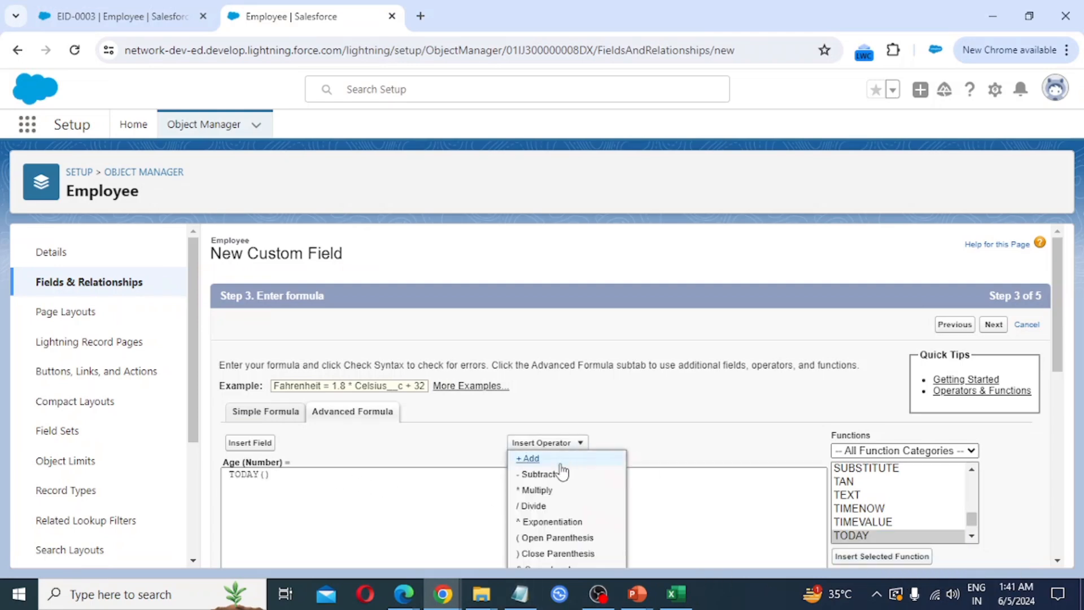
pyautogui.click(543, 475)
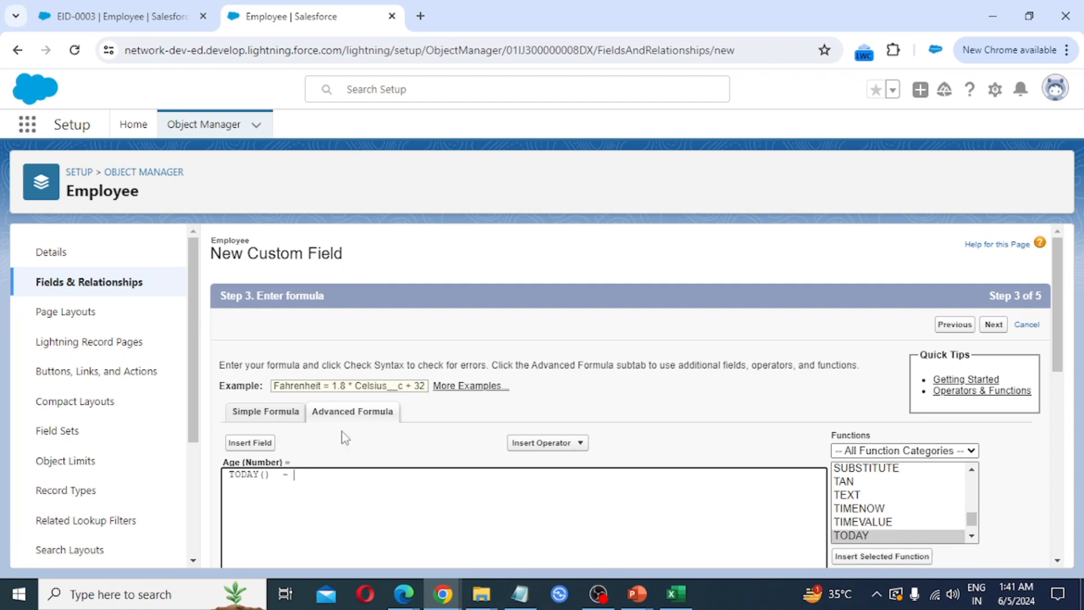
pyautogui.click(249, 443)
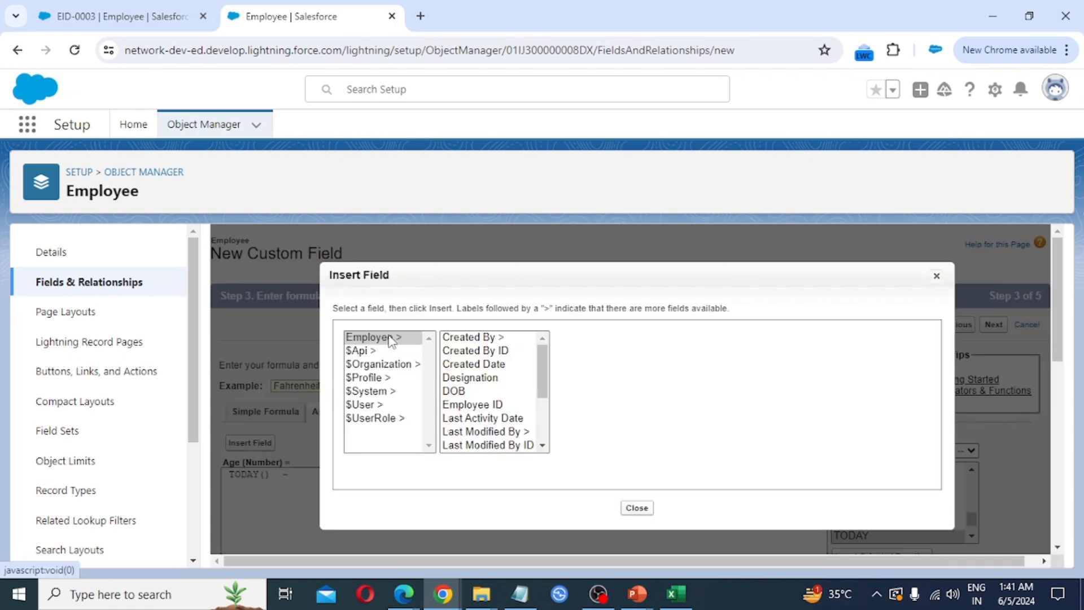
pyautogui.click(461, 395)
pyautogui.click(593, 435)
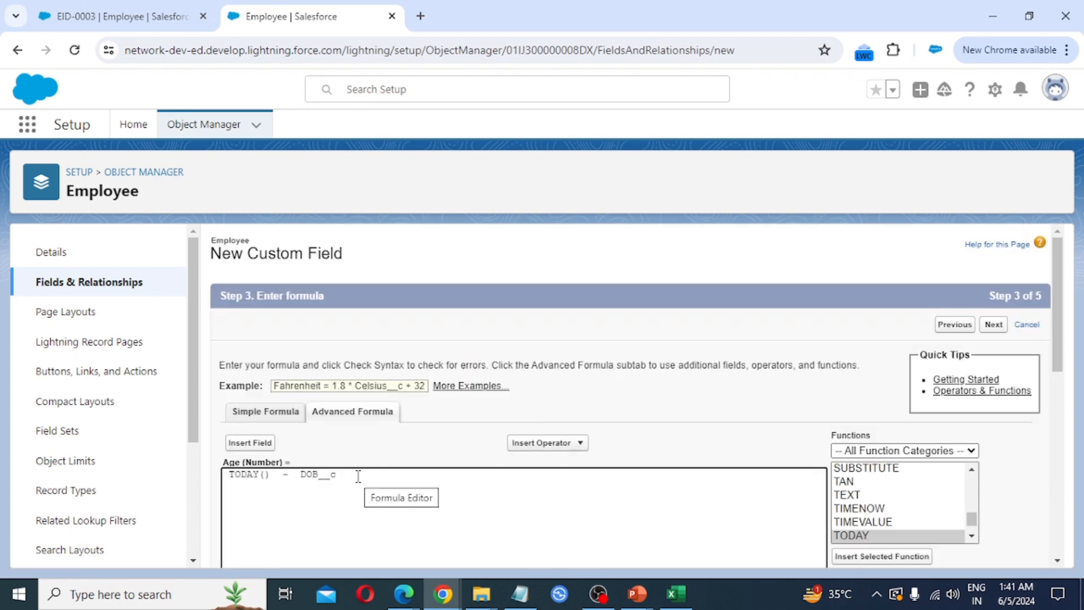
# - Enclose the TODAY() - DOB__c expression in parentheses
pyautogui.click(544, 445)
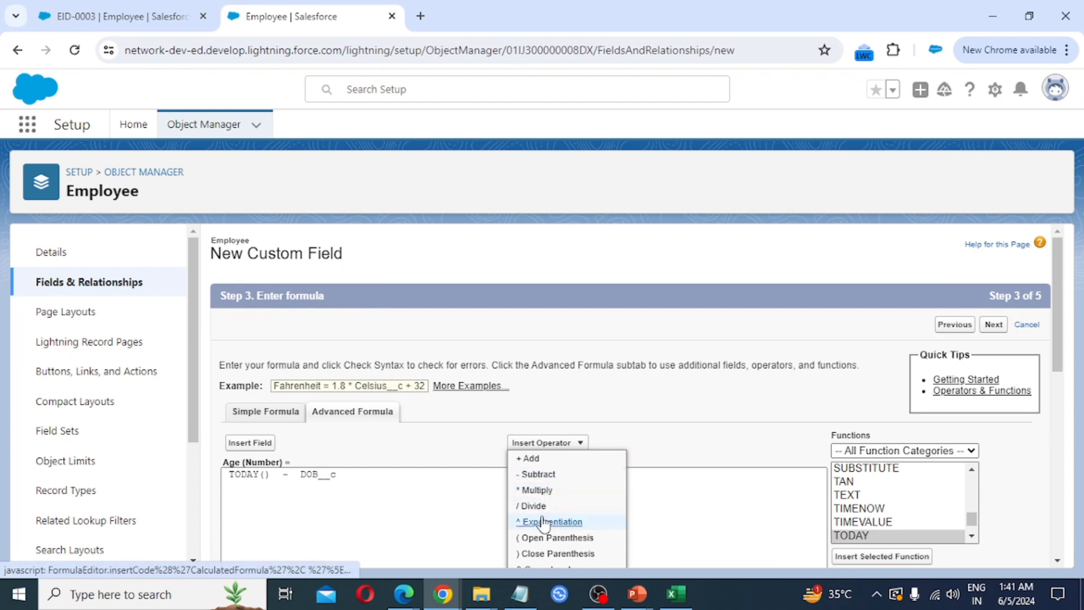
pyautogui.scroll(-1, 553, 514)
pyautogui.click(539, 476)
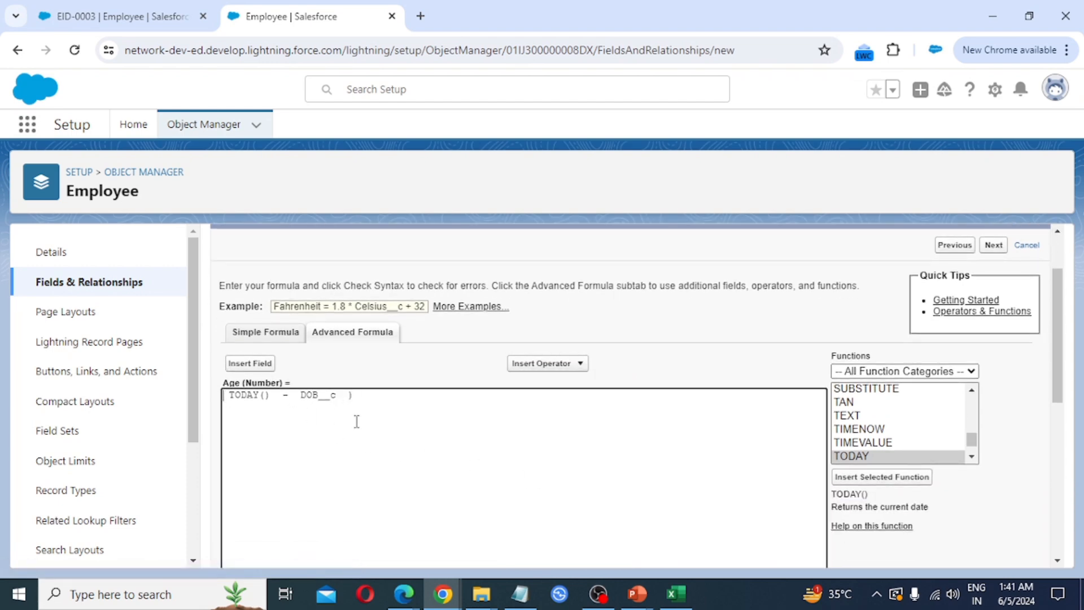
pyautogui.click(580, 366)
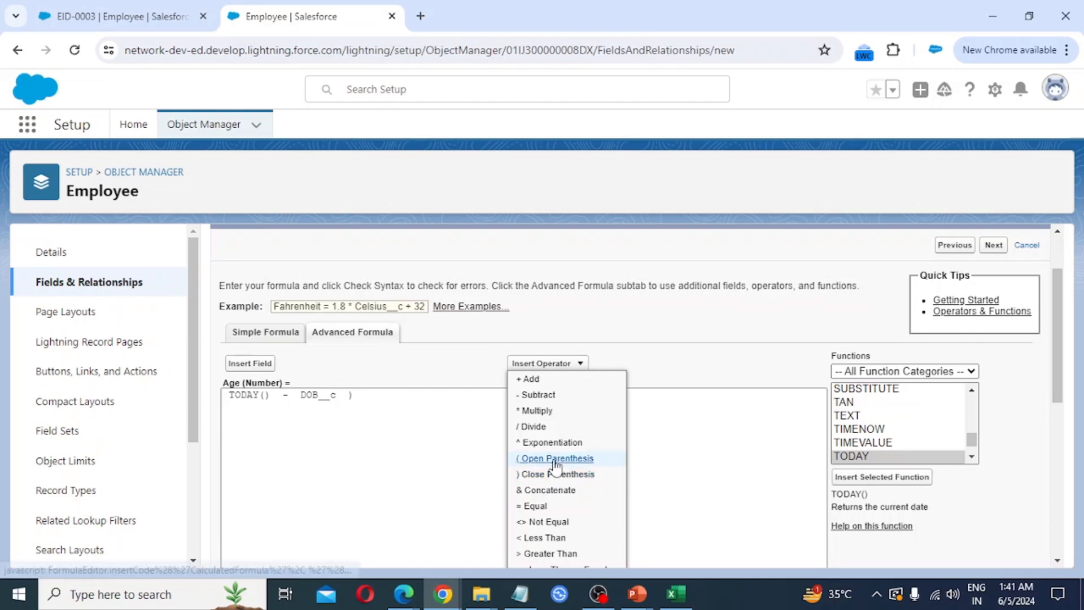
pyautogui.click(556, 460)
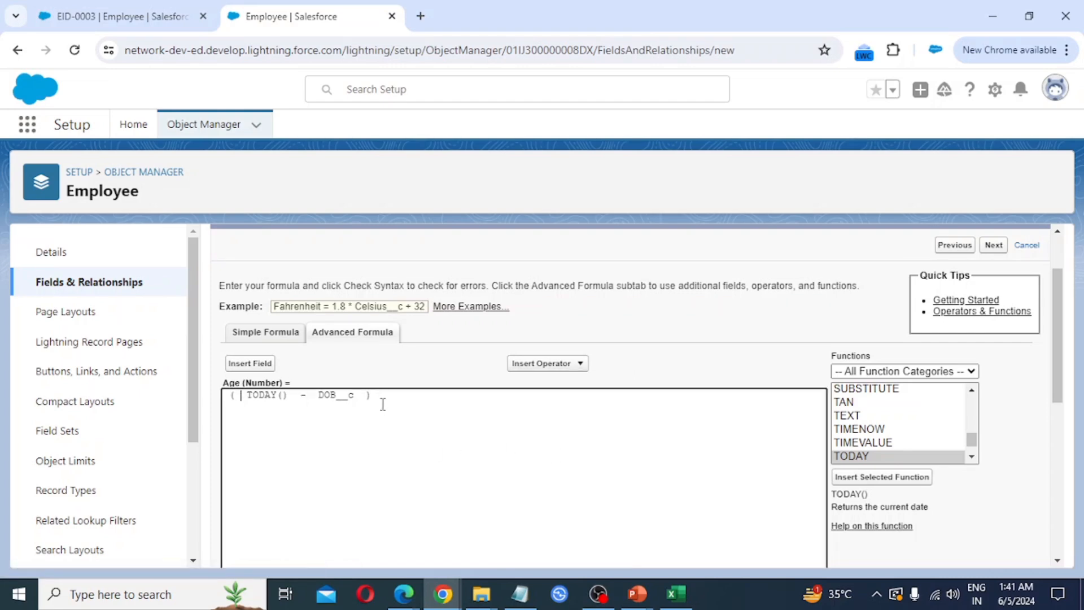
# - Divide the parenthesised date difference by 365 in the Age formula
pyautogui.click(559, 373)
pyautogui.click(536, 426)
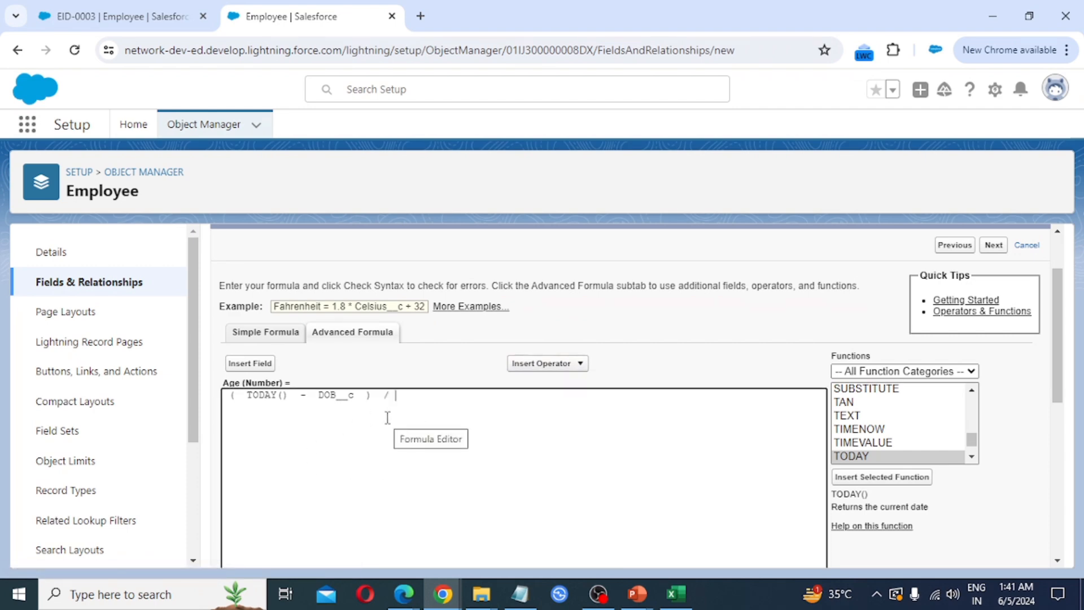
pyautogui.write('365')
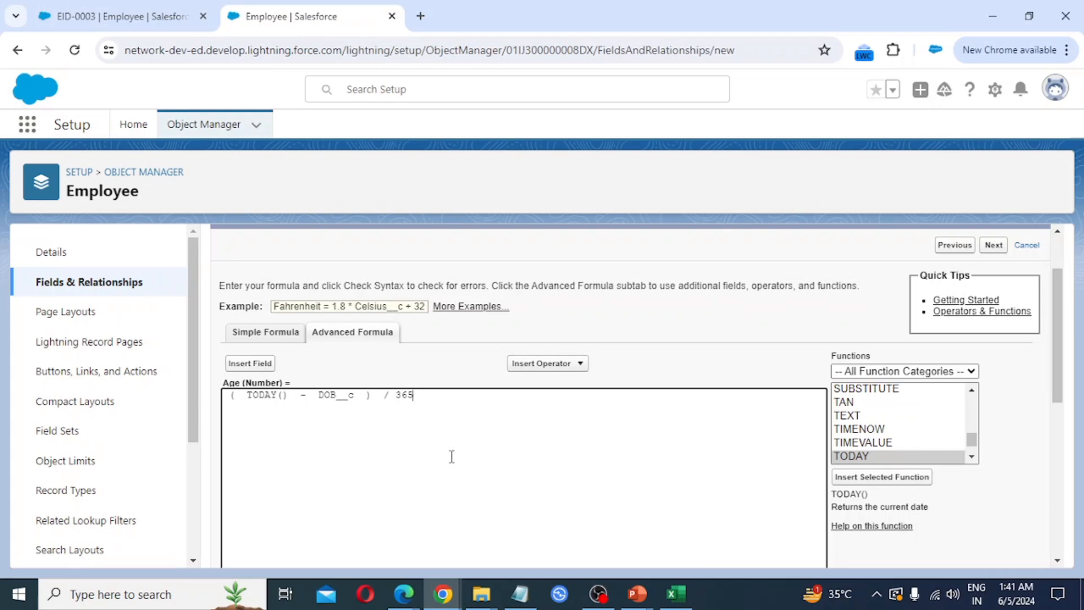
# - Check the Age formula's syntax and continue to field-level security, keeping blank fields treated as zeroes
pyautogui.scroll(-4, 449, 460)
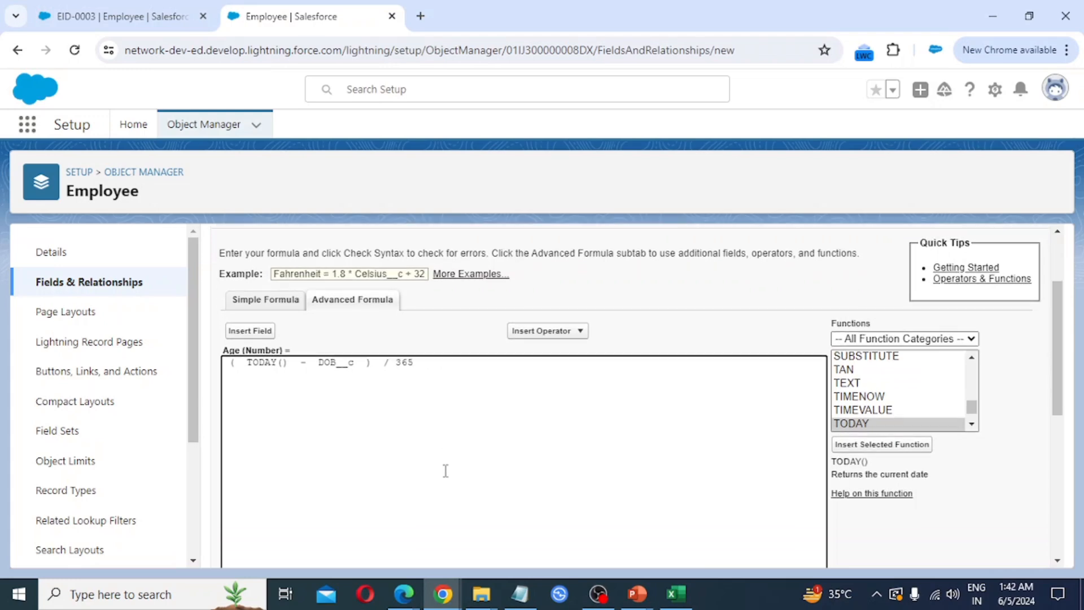
pyautogui.click(258, 468)
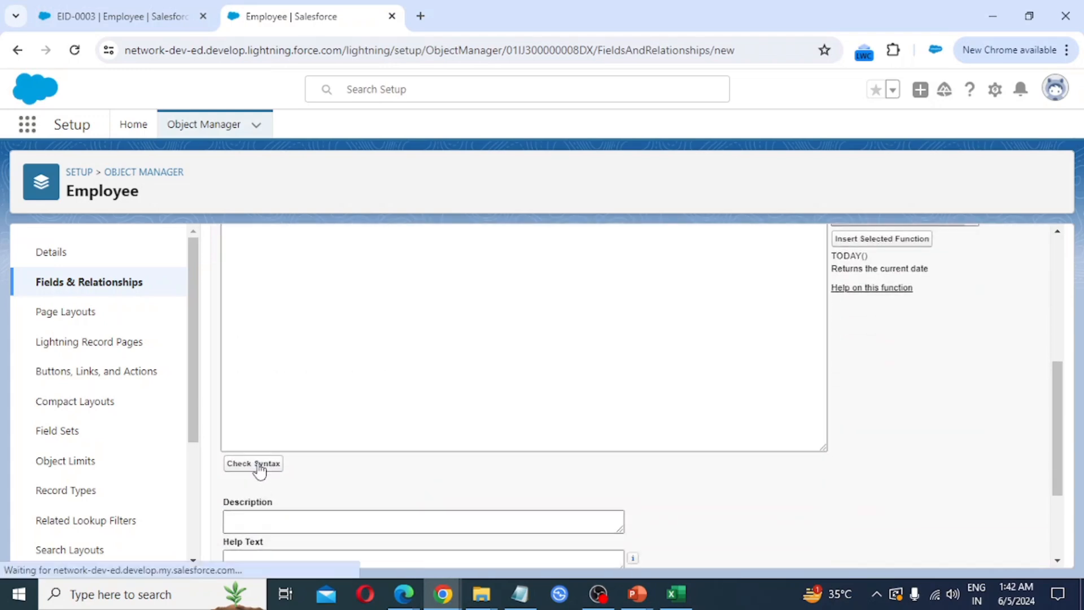
pyautogui.scroll(-5, 500, 470)
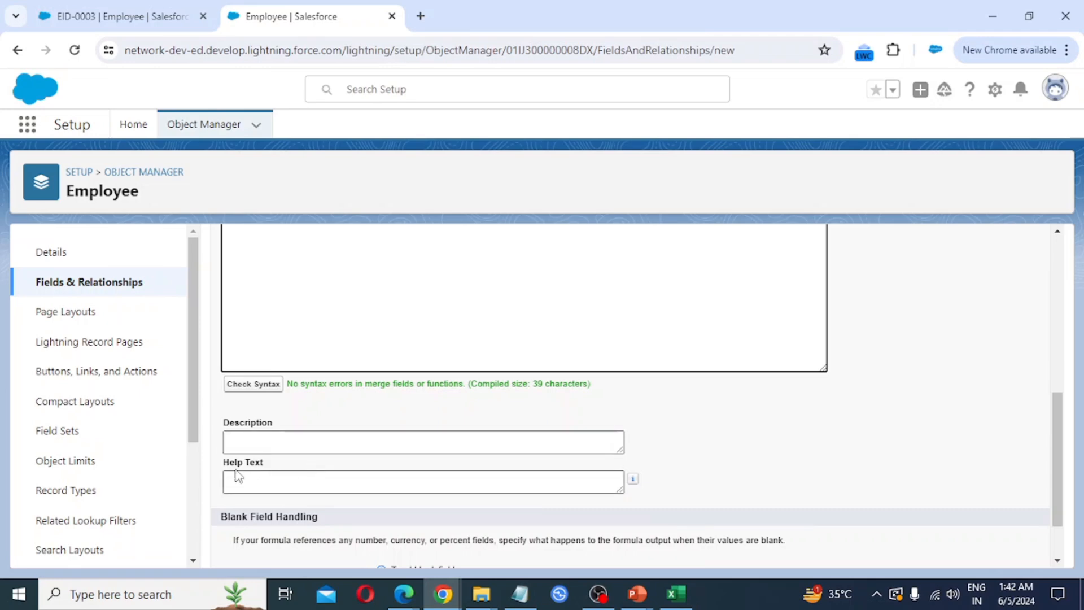
pyautogui.scroll(-2, 237, 477)
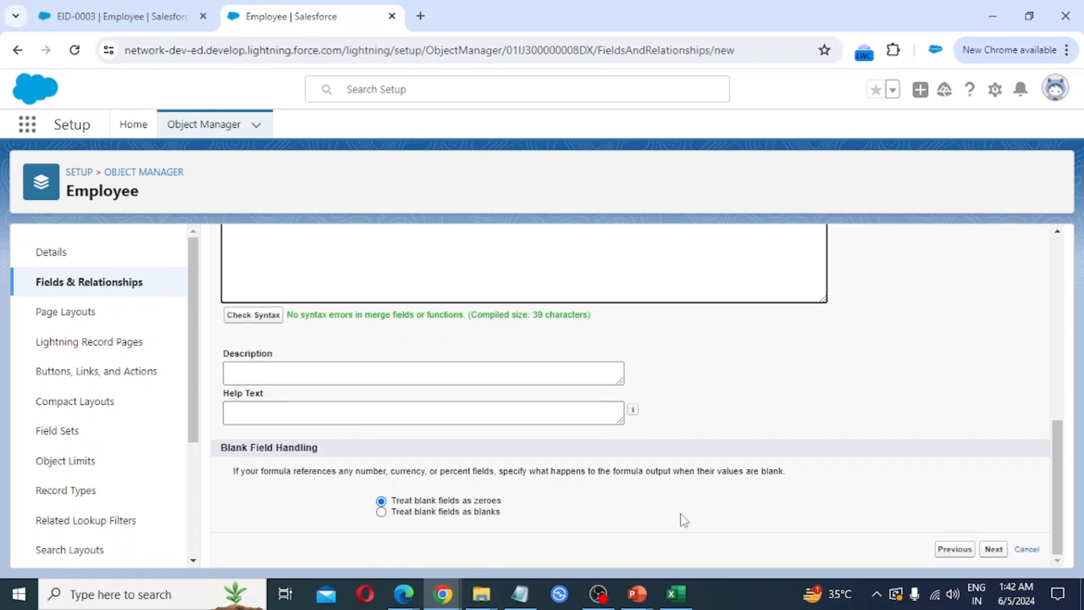
pyautogui.click(994, 550)
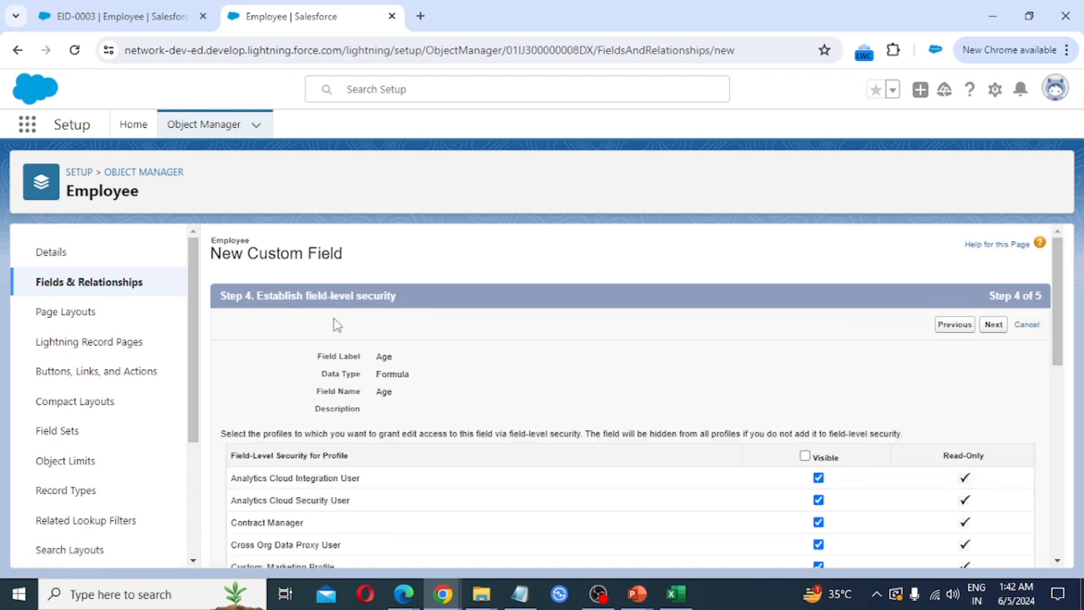
# - Accept the default profile visibility, keep the field on the Employee Layout, and save the Age field
pyautogui.scroll(-10, 949, 369)
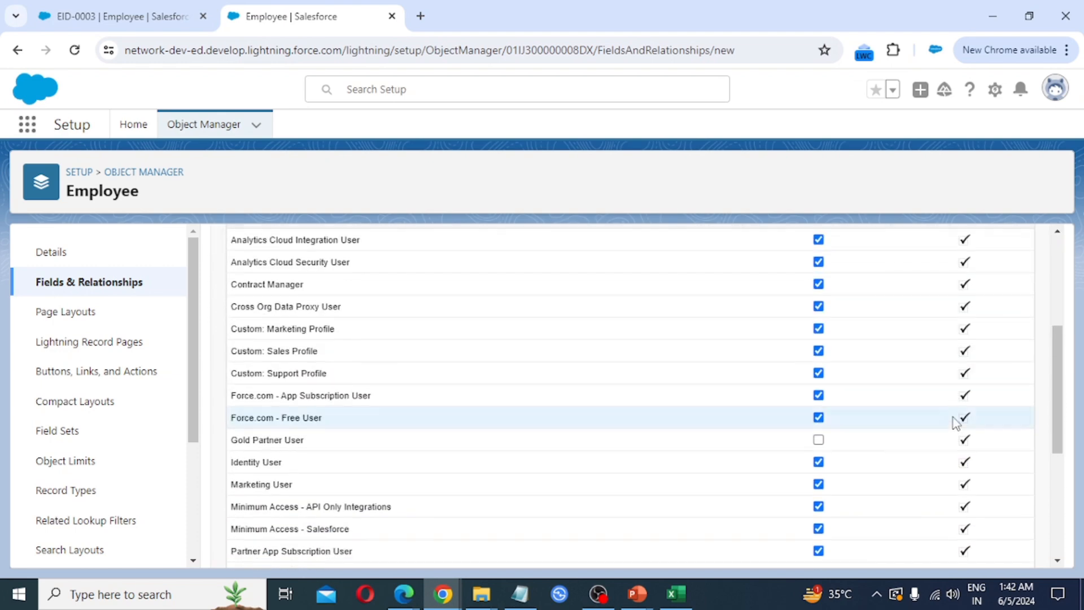
pyautogui.click(993, 551)
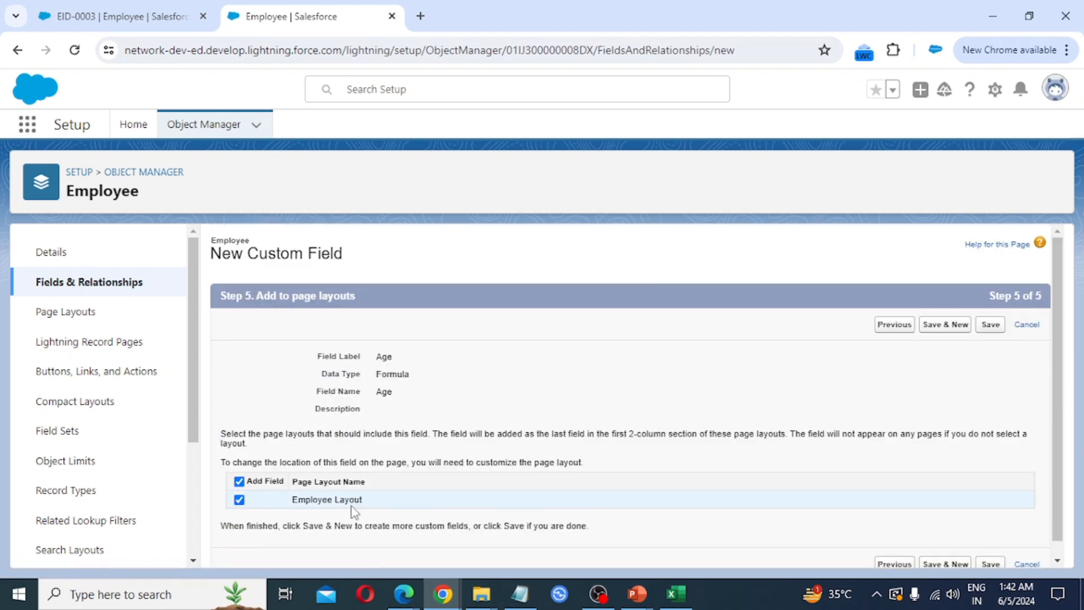
pyautogui.click(991, 326)
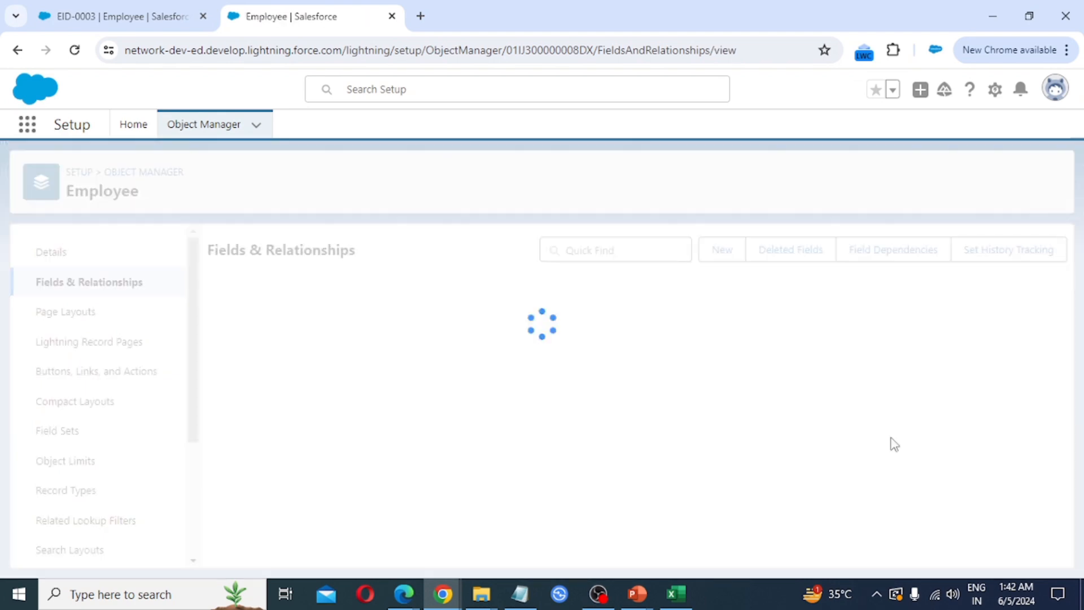
# - Reload the employee record page and open the record from the All Employee list to check its Age field
pyautogui.click(115, 17)
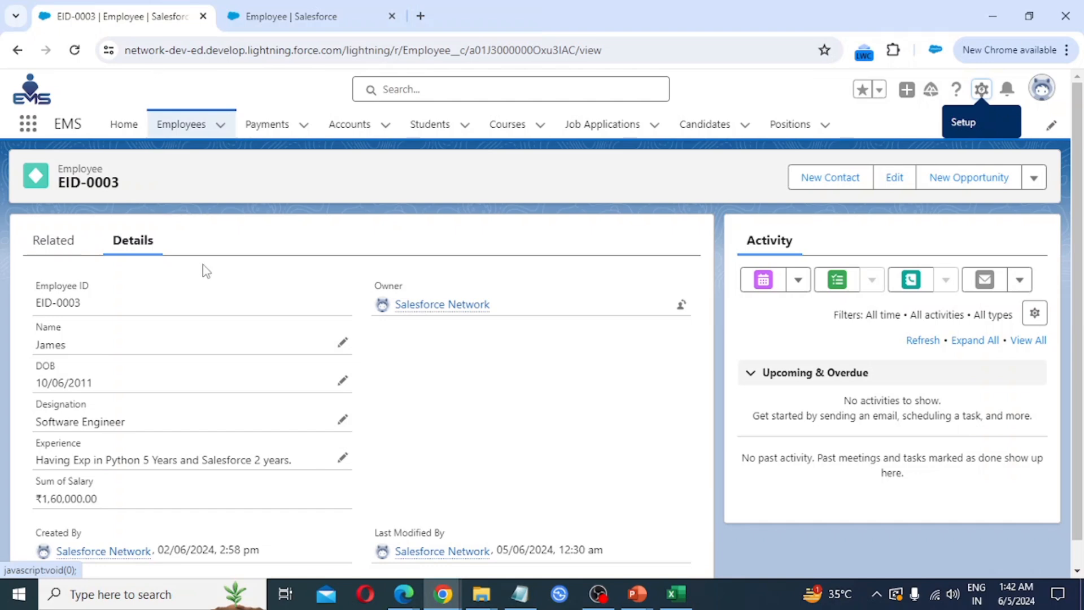
pyautogui.scroll(-1, 194, 245)
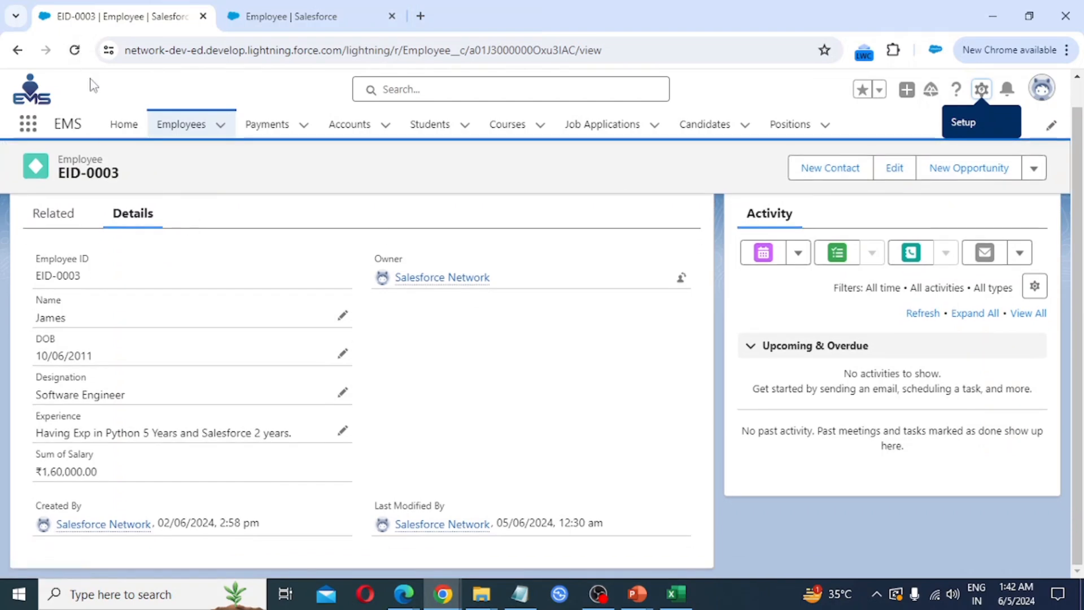
pyautogui.click(75, 52)
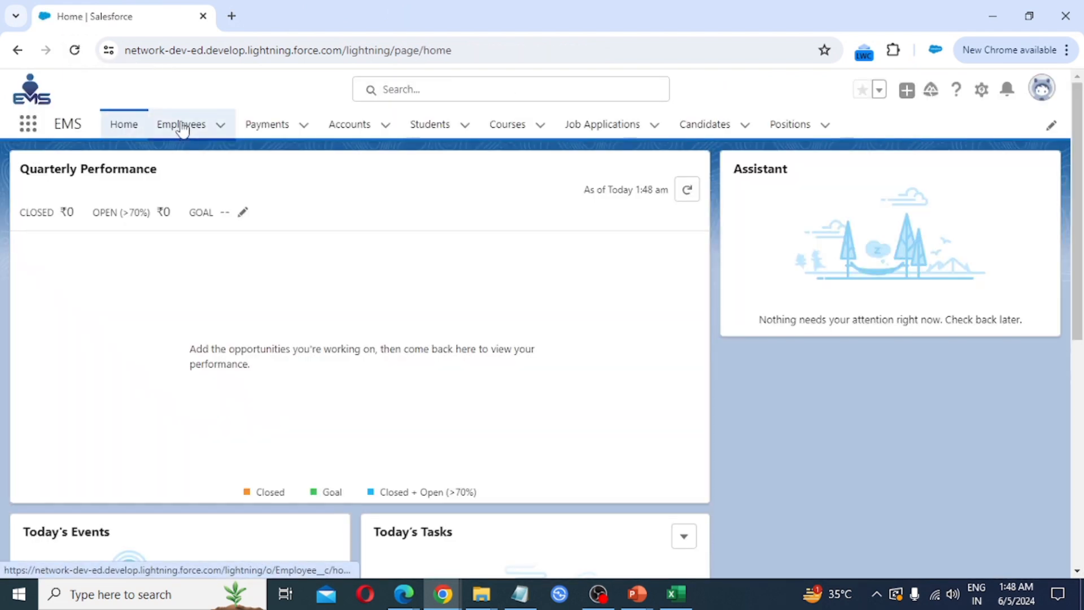
pyautogui.click(180, 125)
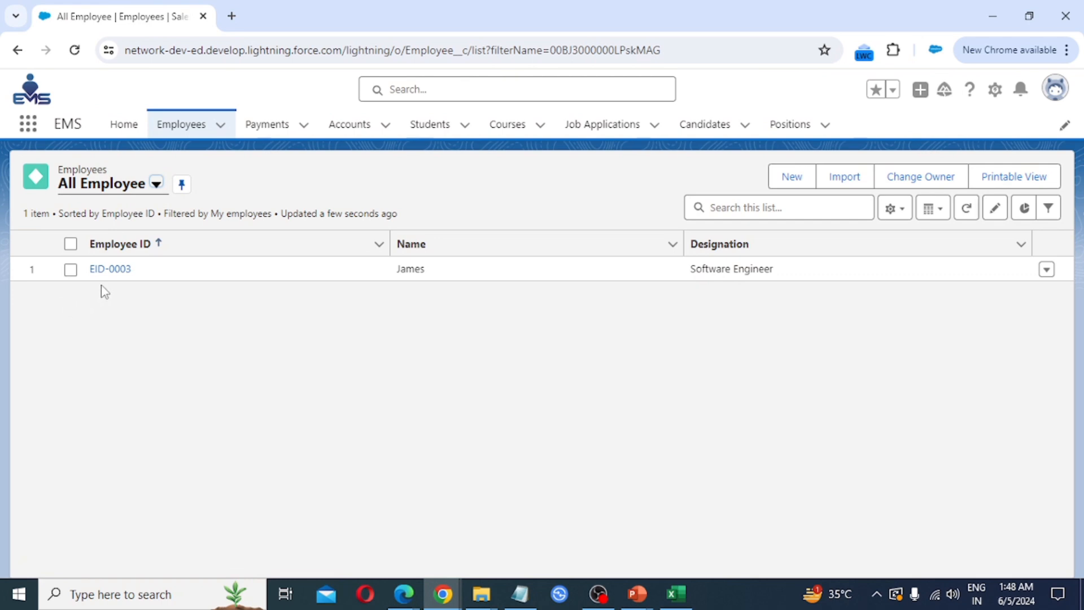
pyautogui.click(109, 270)
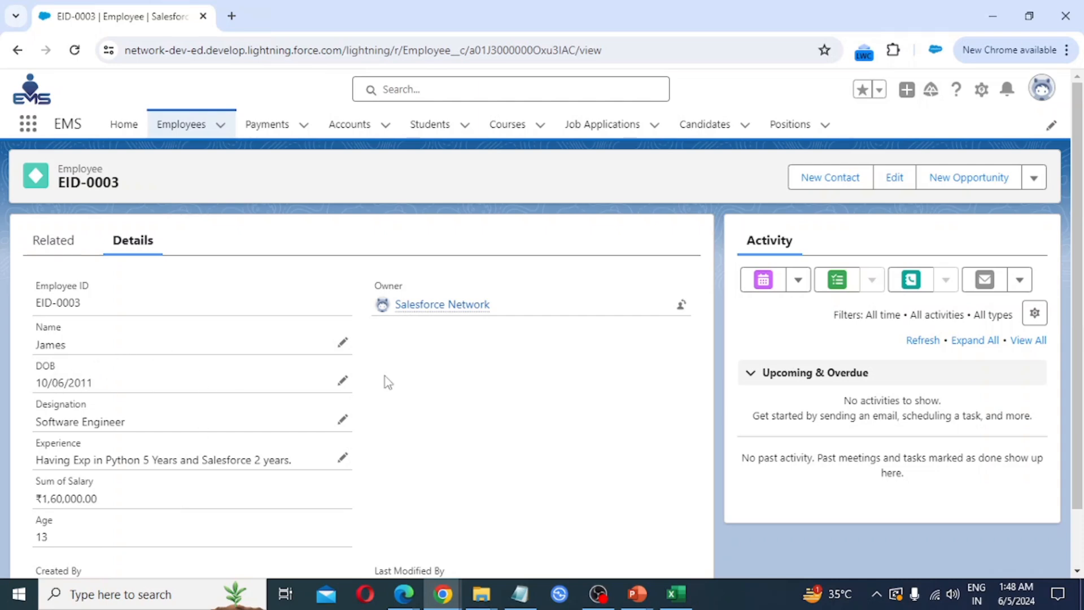
# - Change the year in the employee's DOB field to an earlier one and save the record to test the Age formula
pyautogui.click(342, 381)
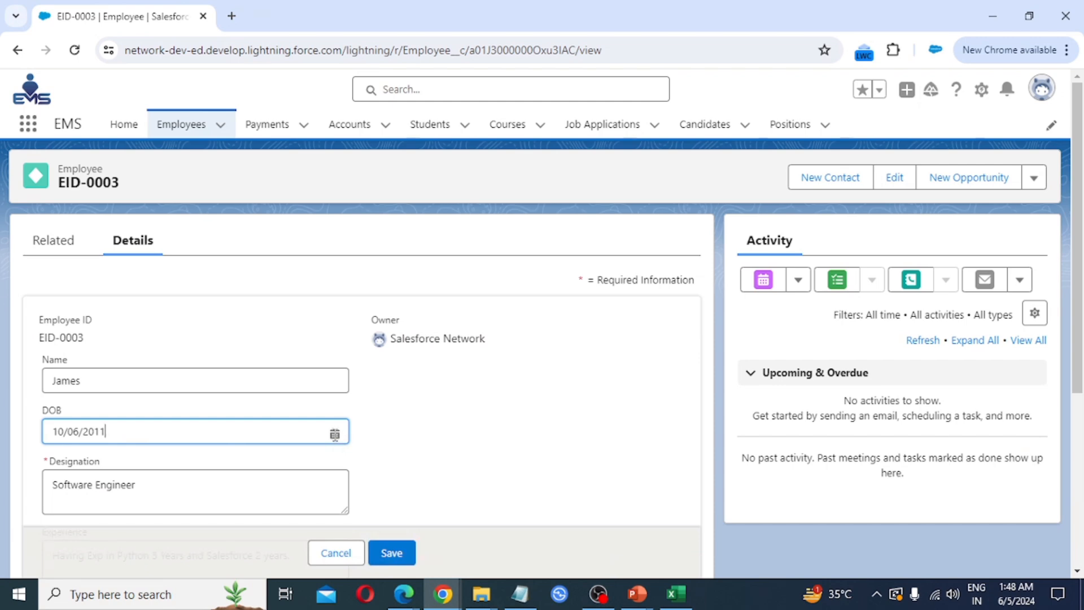
pyautogui.click(335, 433)
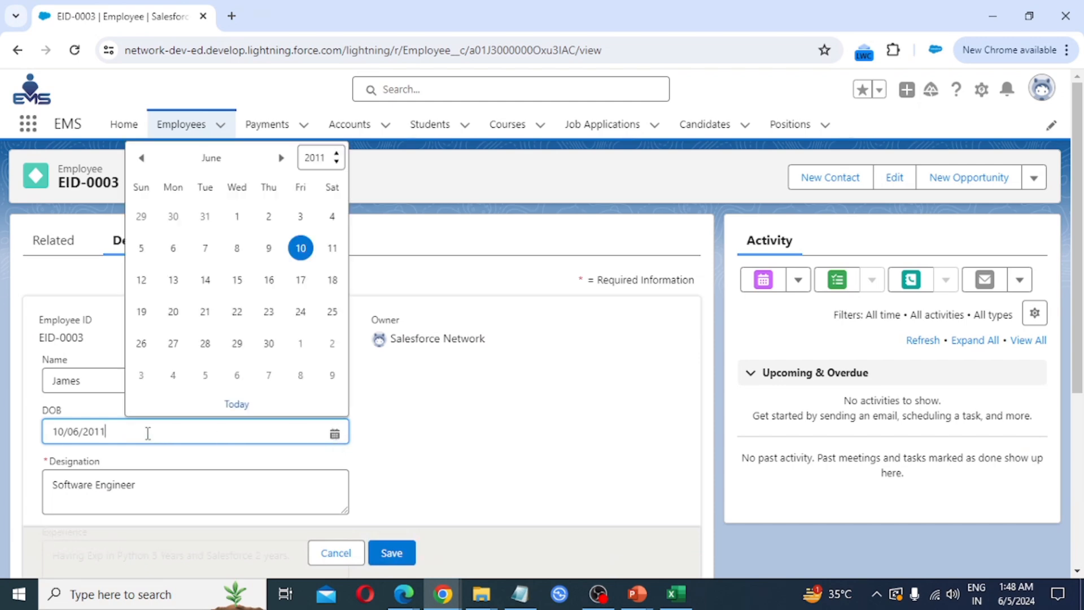
pyautogui.press('BackSpace')
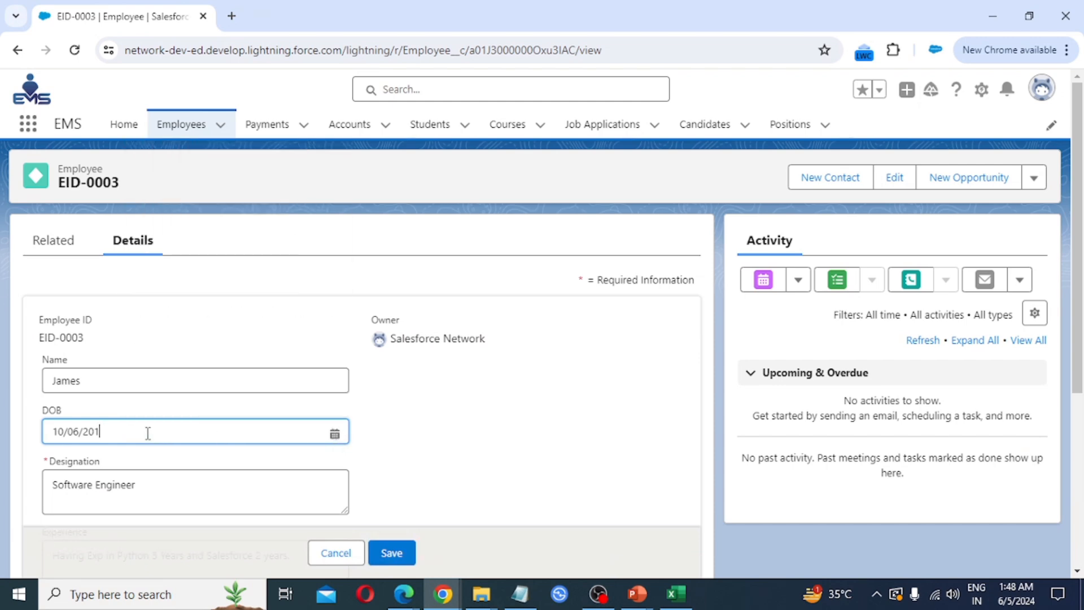
pyautogui.write('00')
pyautogui.click(395, 556)
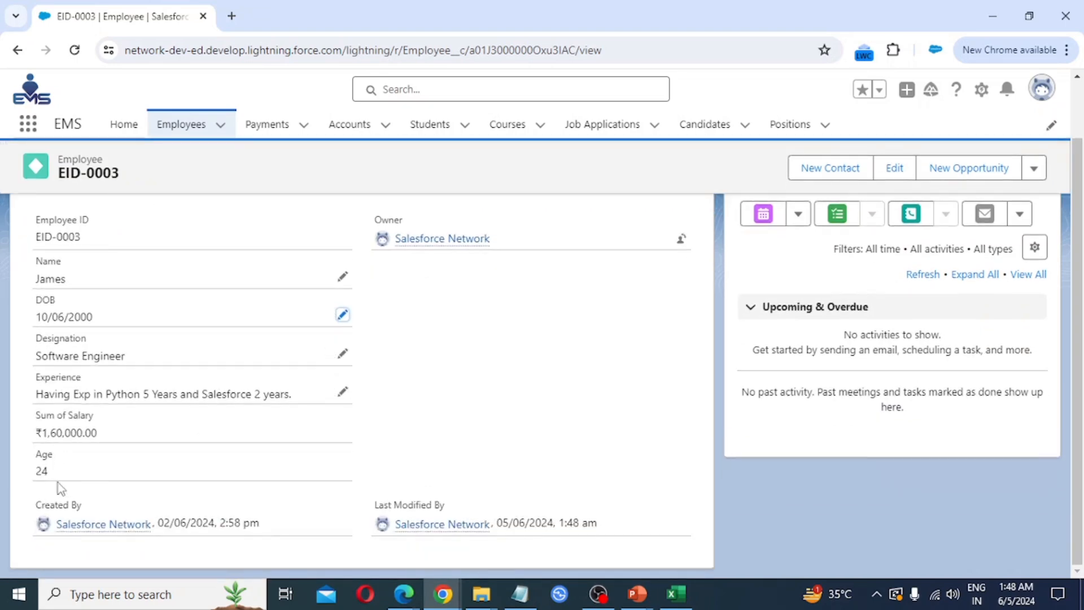